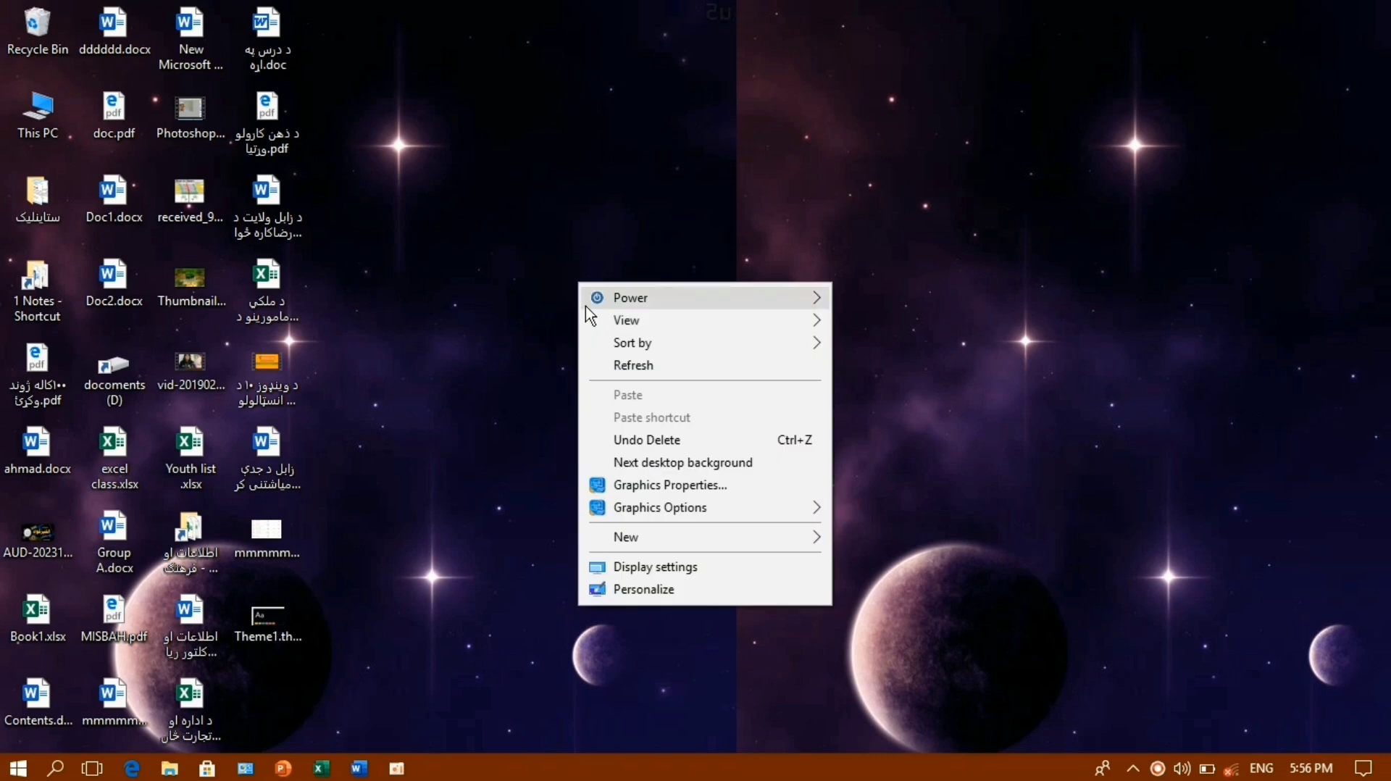
{"action": "left_click", "coordinate": [602, 366]}
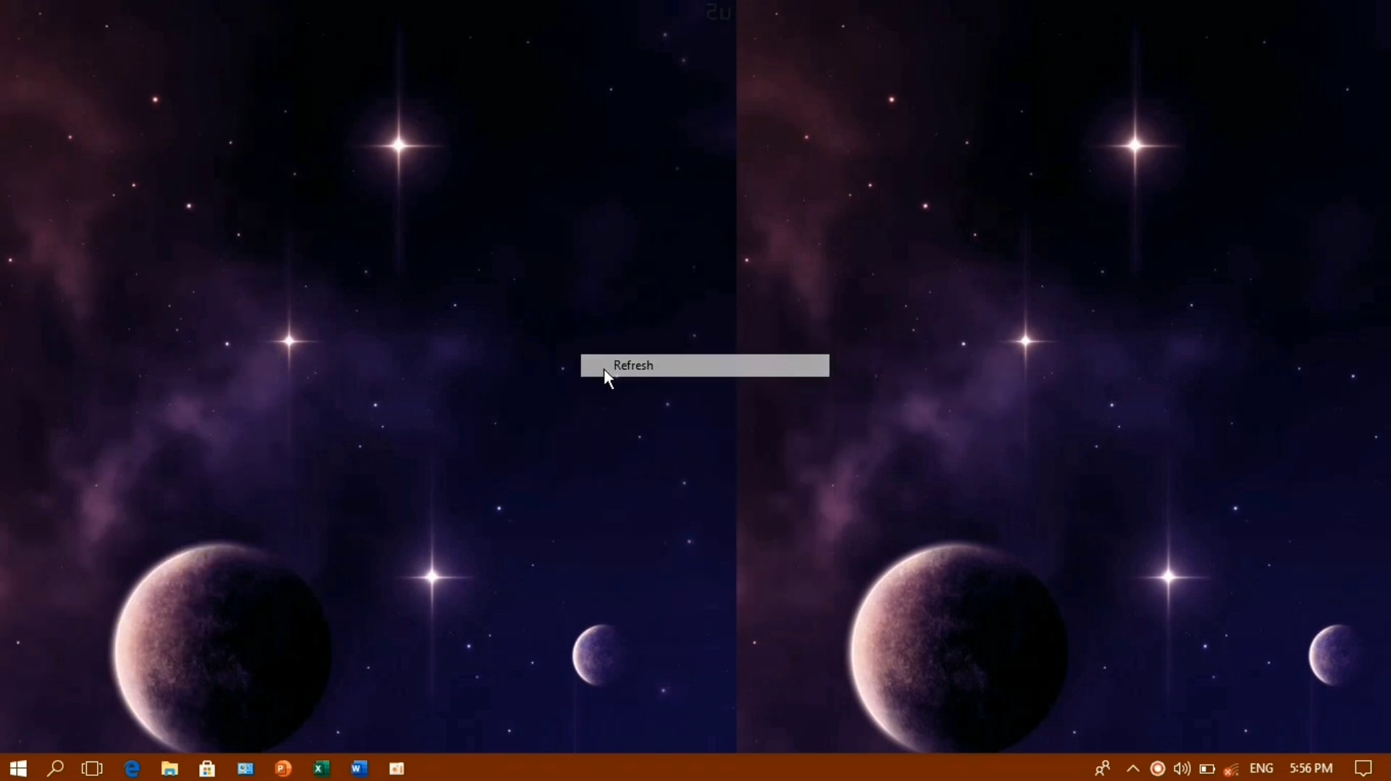
{"action": "right_click", "coordinate": [567, 231]}
{"action": "left_click", "coordinate": [608, 313]}
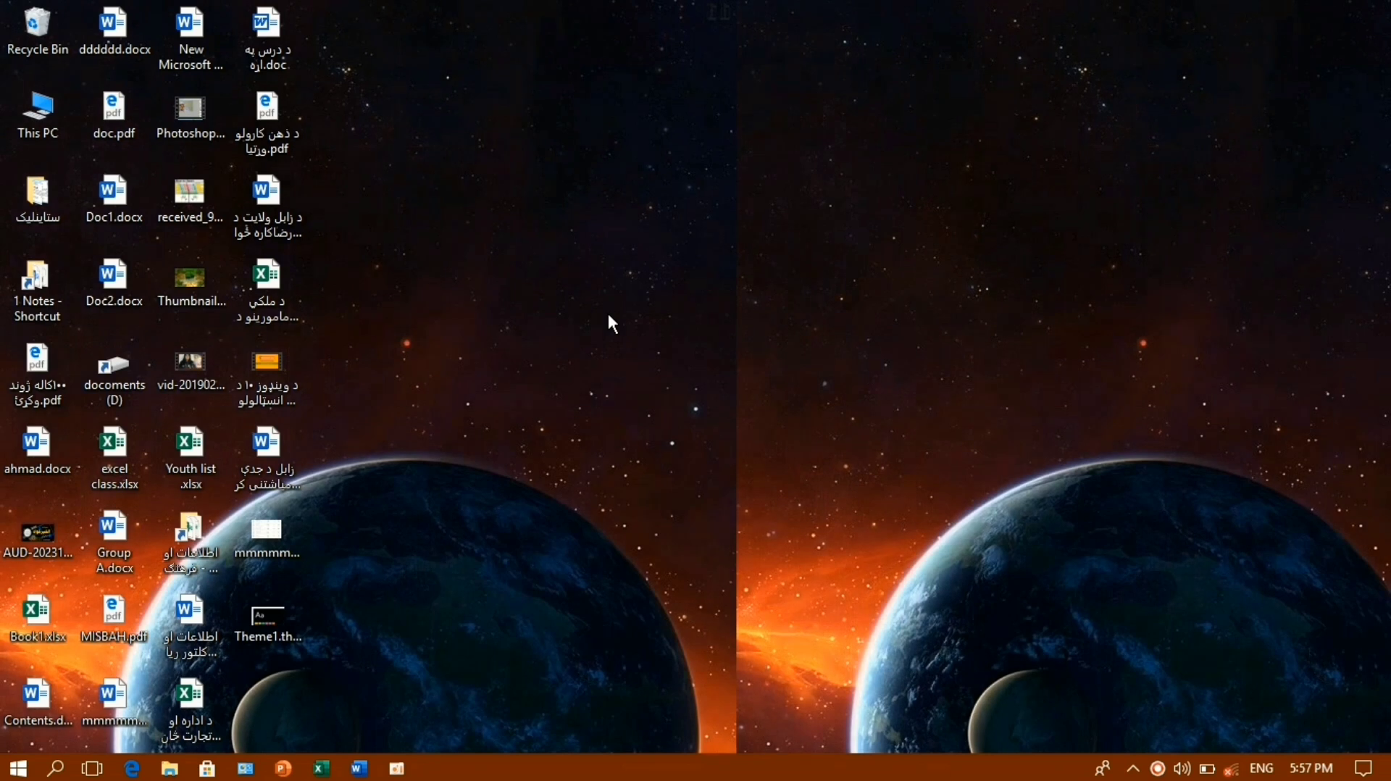
{"action": "right_click", "coordinate": [607, 311]}
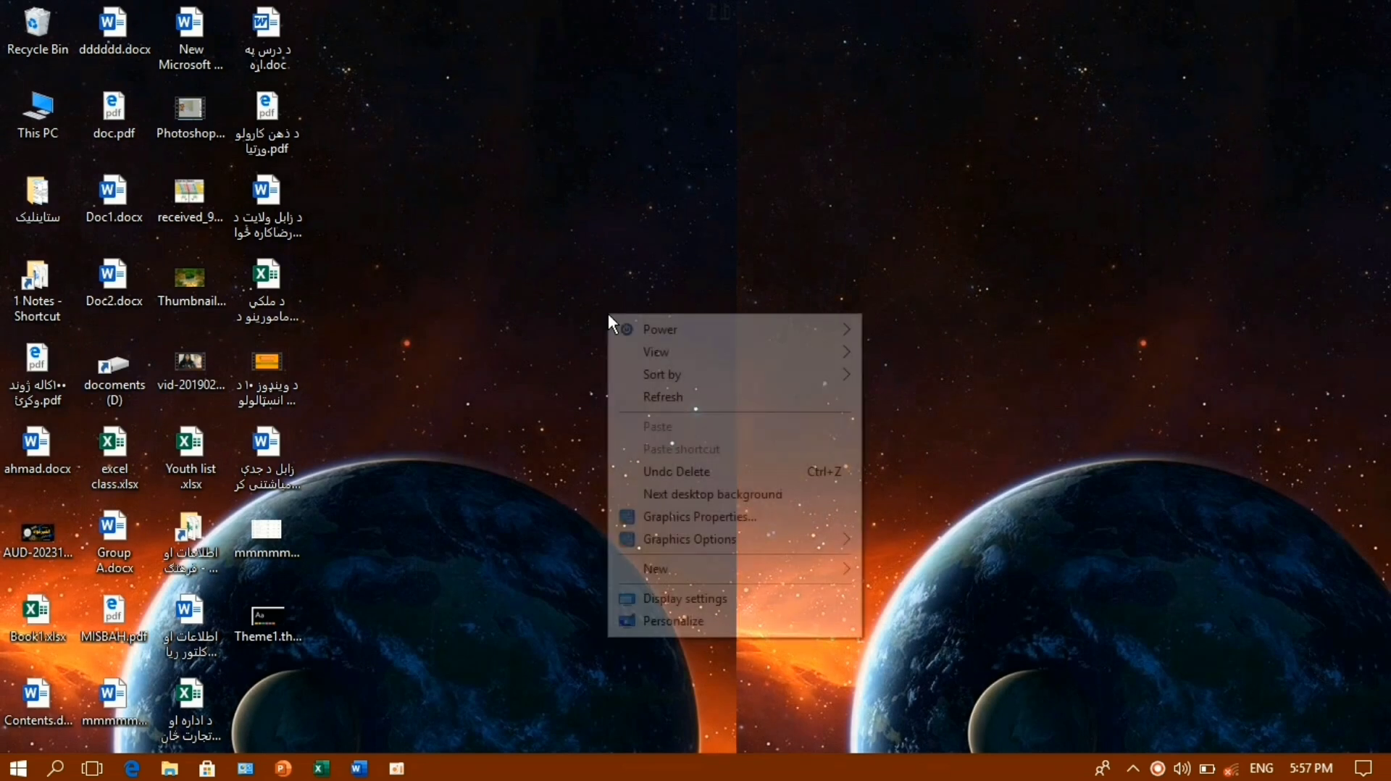
{"action": "left_click", "coordinate": [631, 398]}
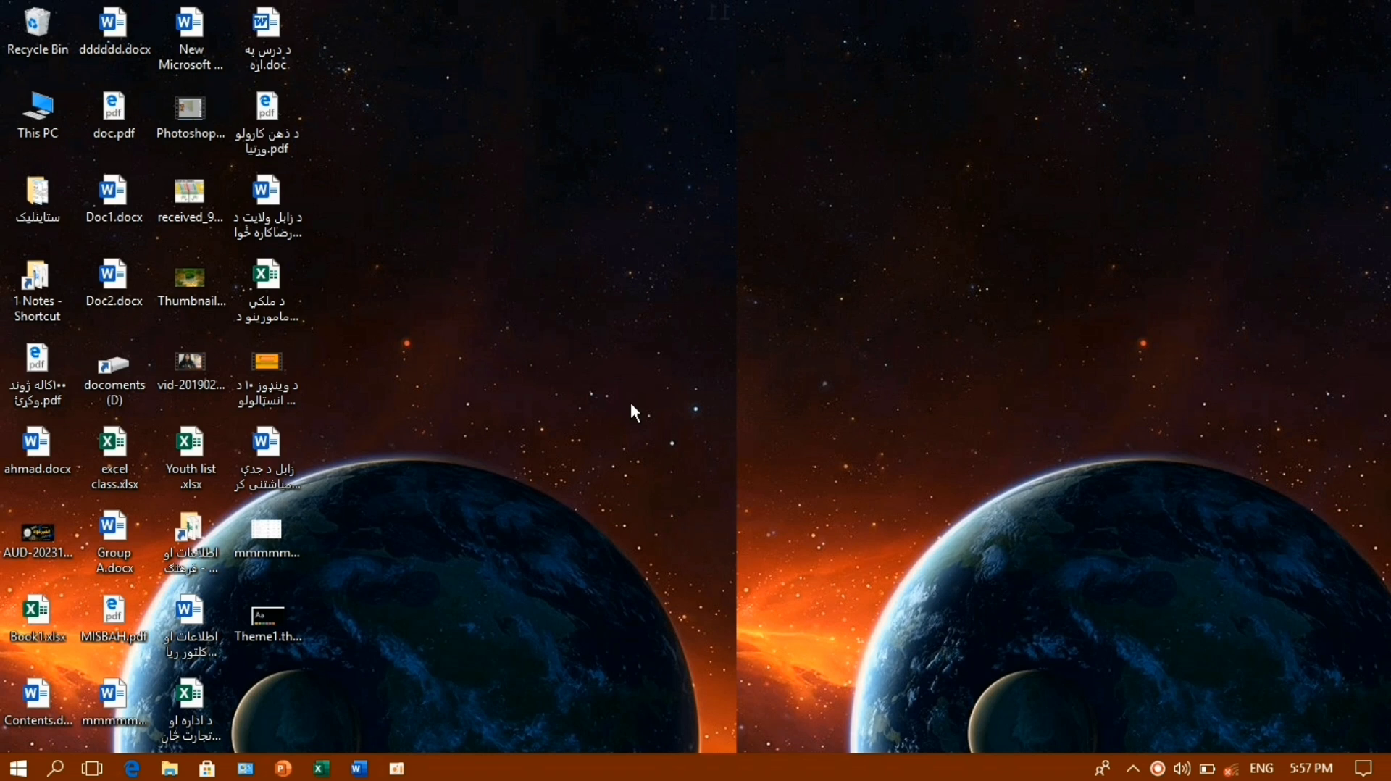
Step: Add Arabic (Qatar) to the language preferences in Control Panel
{"action": "left_click", "coordinate": [245, 769]}
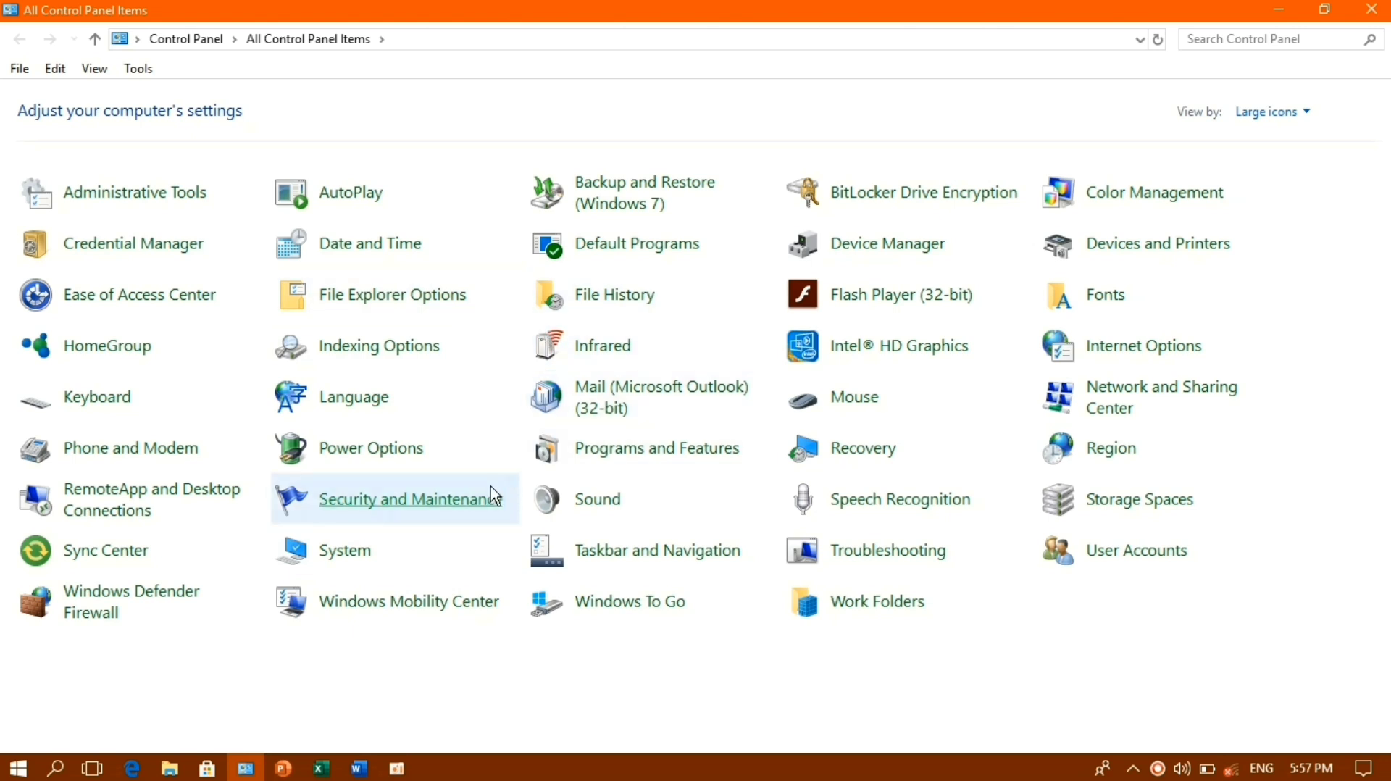
{"action": "left_click", "coordinate": [337, 403]}
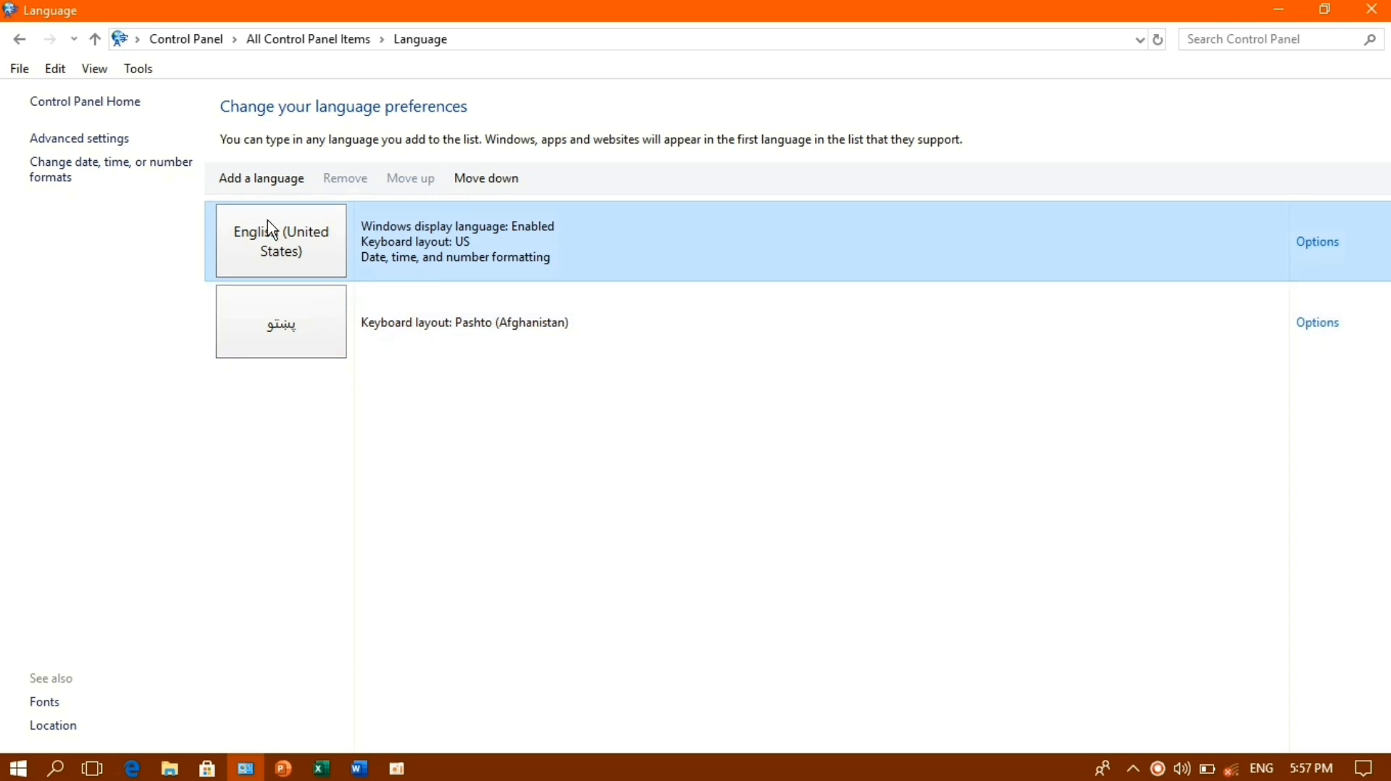
{"action": "left_click", "coordinate": [267, 184]}
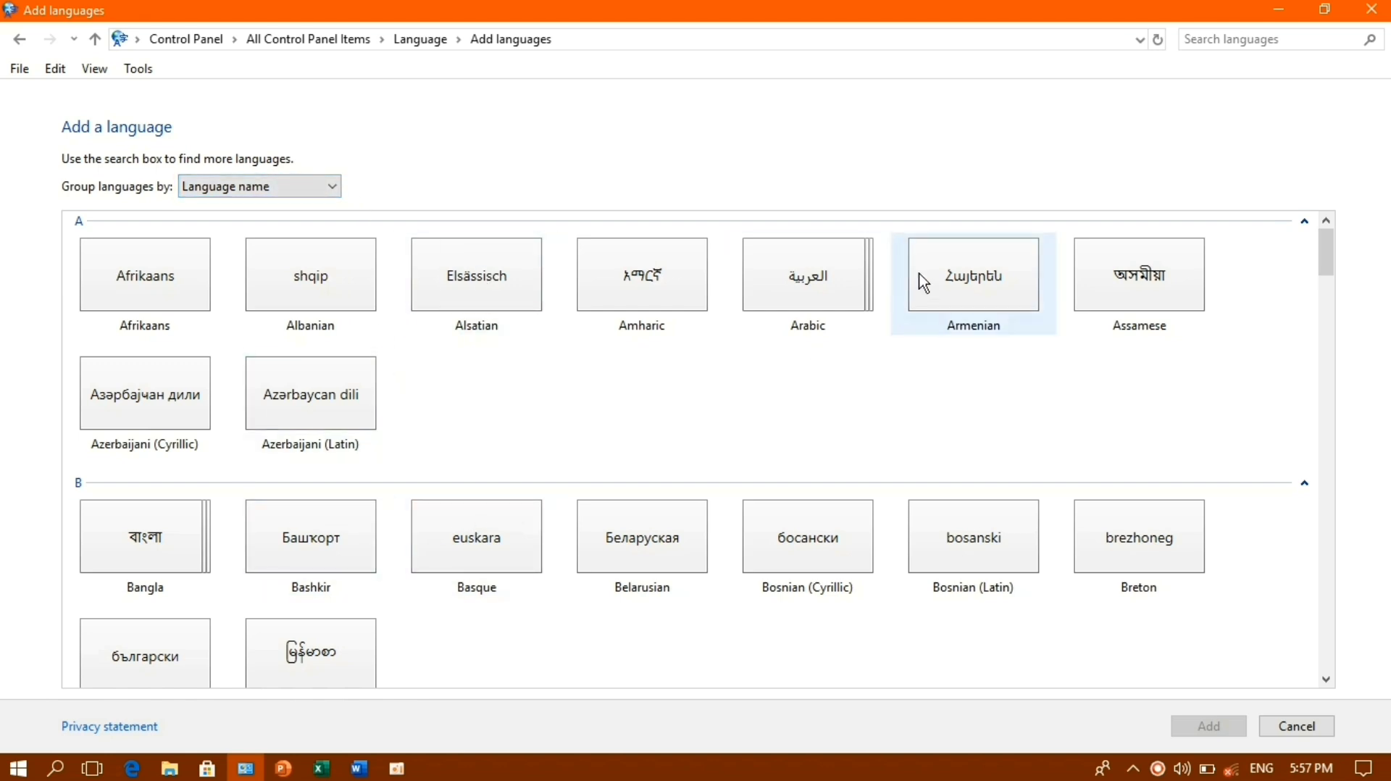
{"action": "double_click", "coordinate": [828, 306]}
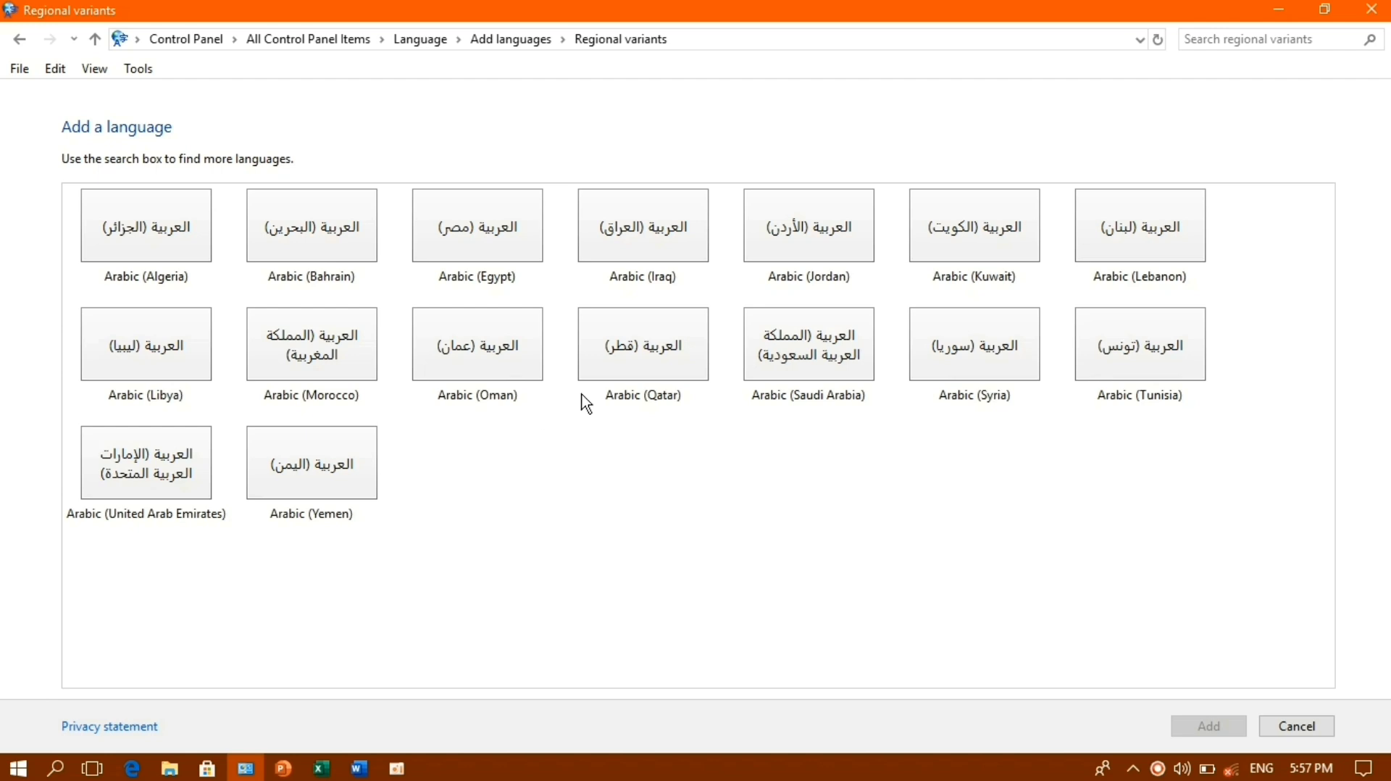
{"action": "left_click", "coordinate": [674, 354]}
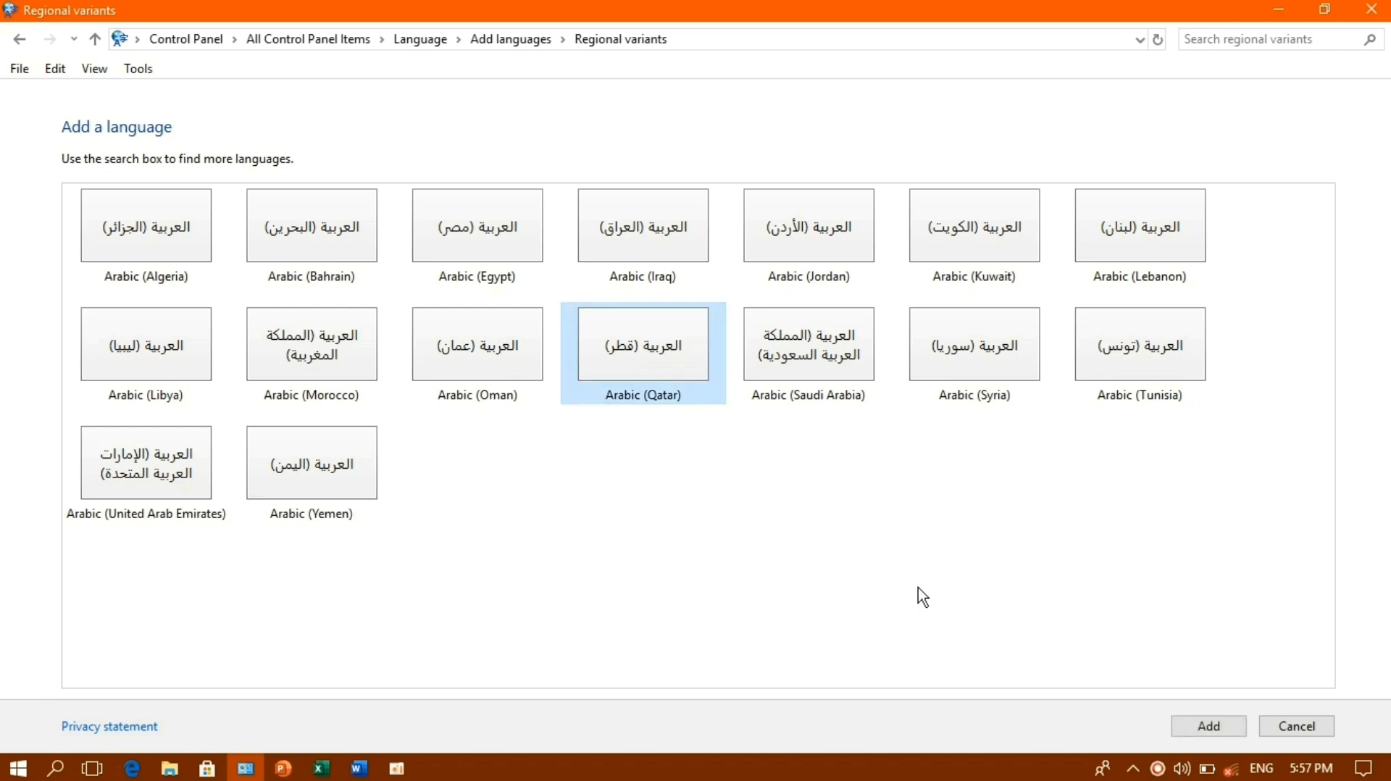
{"action": "left_click", "coordinate": [1192, 729]}
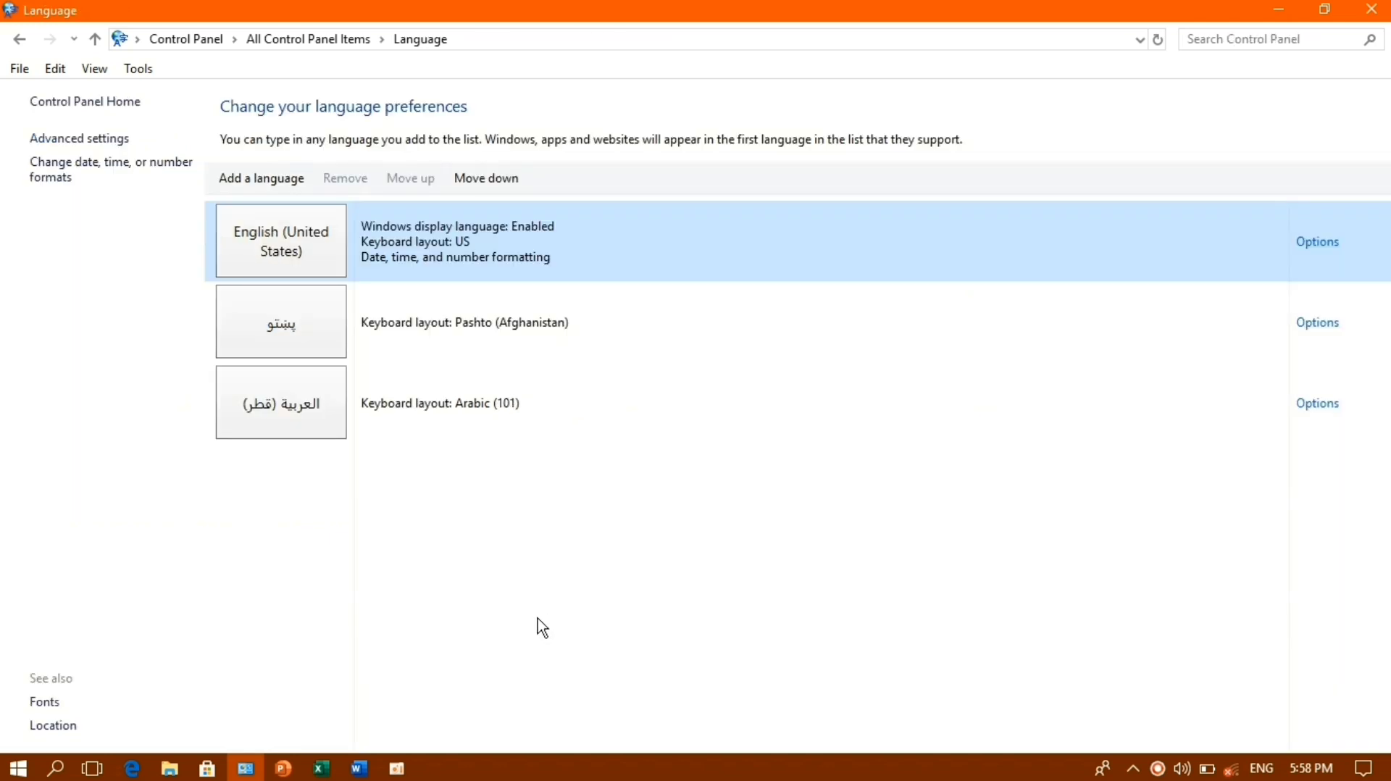
Step: Remove Arabic (Qatar) from the language list, and move Pashto above English (United States) and back below it
{"action": "left_click", "coordinate": [293, 421]}
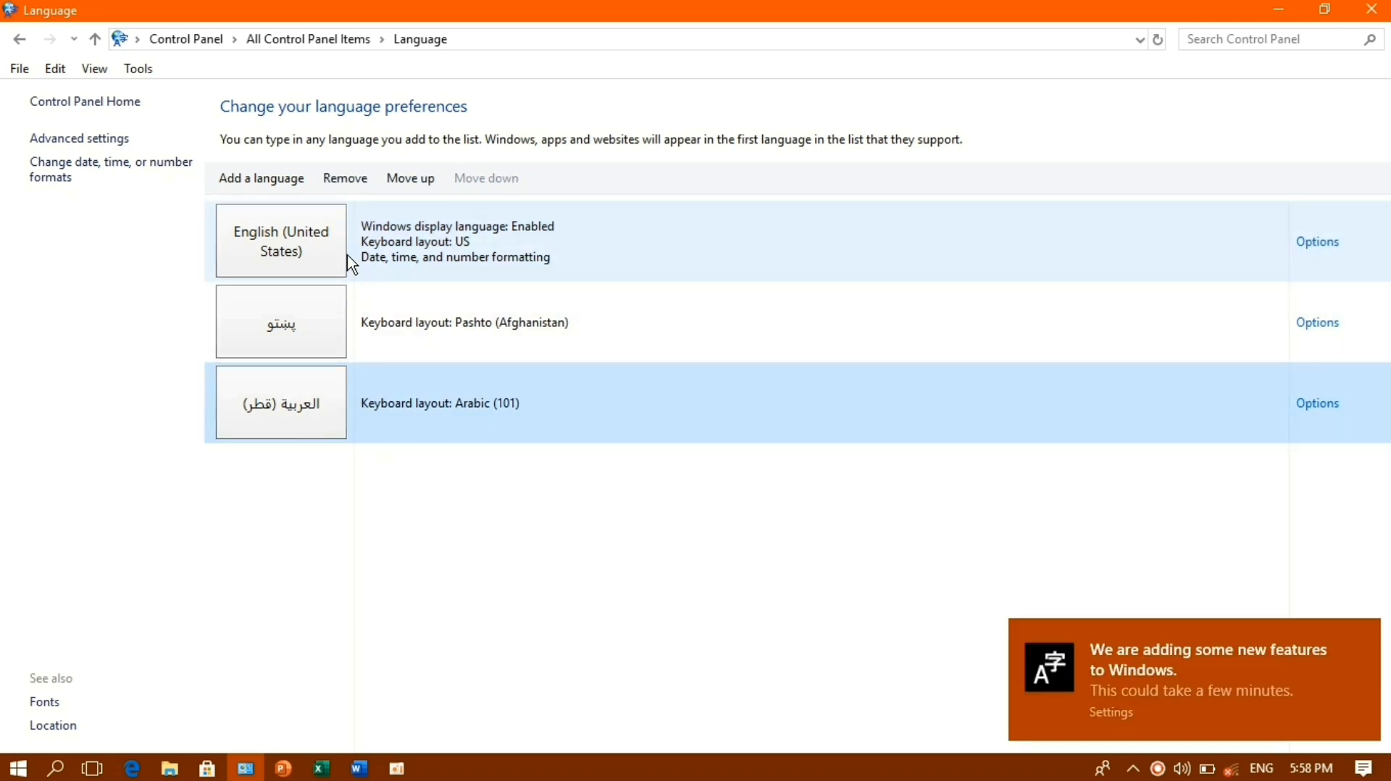
{"action": "left_click", "coordinate": [345, 186]}
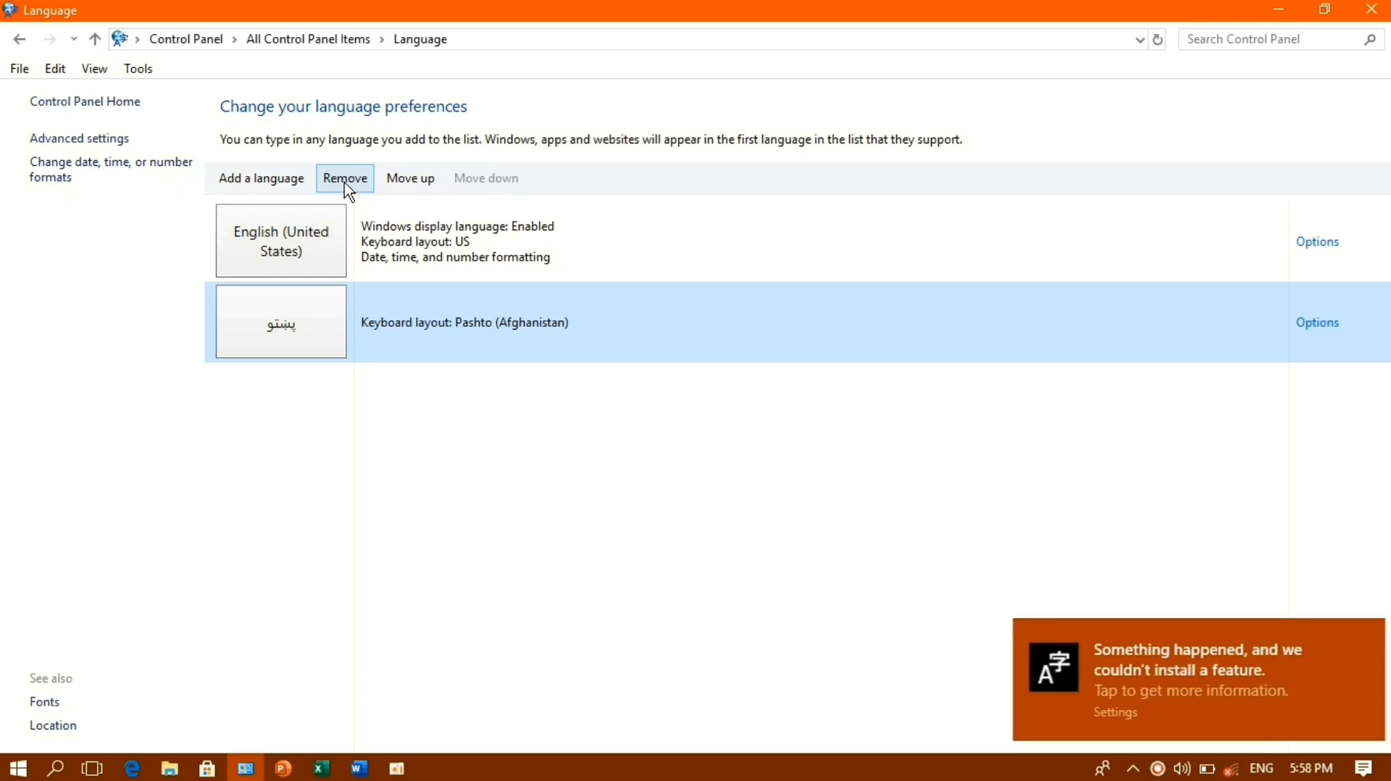
{"action": "left_click", "coordinate": [417, 182]}
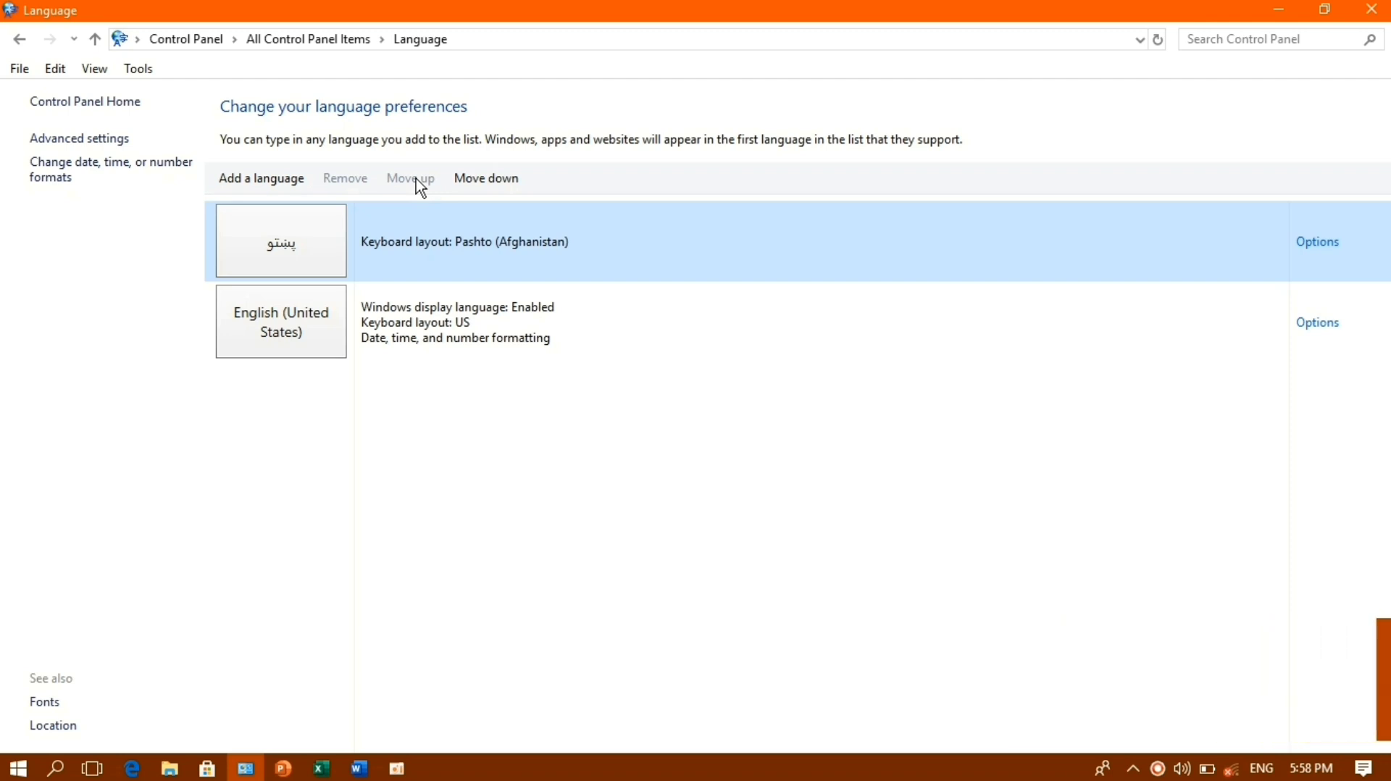
{"action": "left_click", "coordinate": [510, 187]}
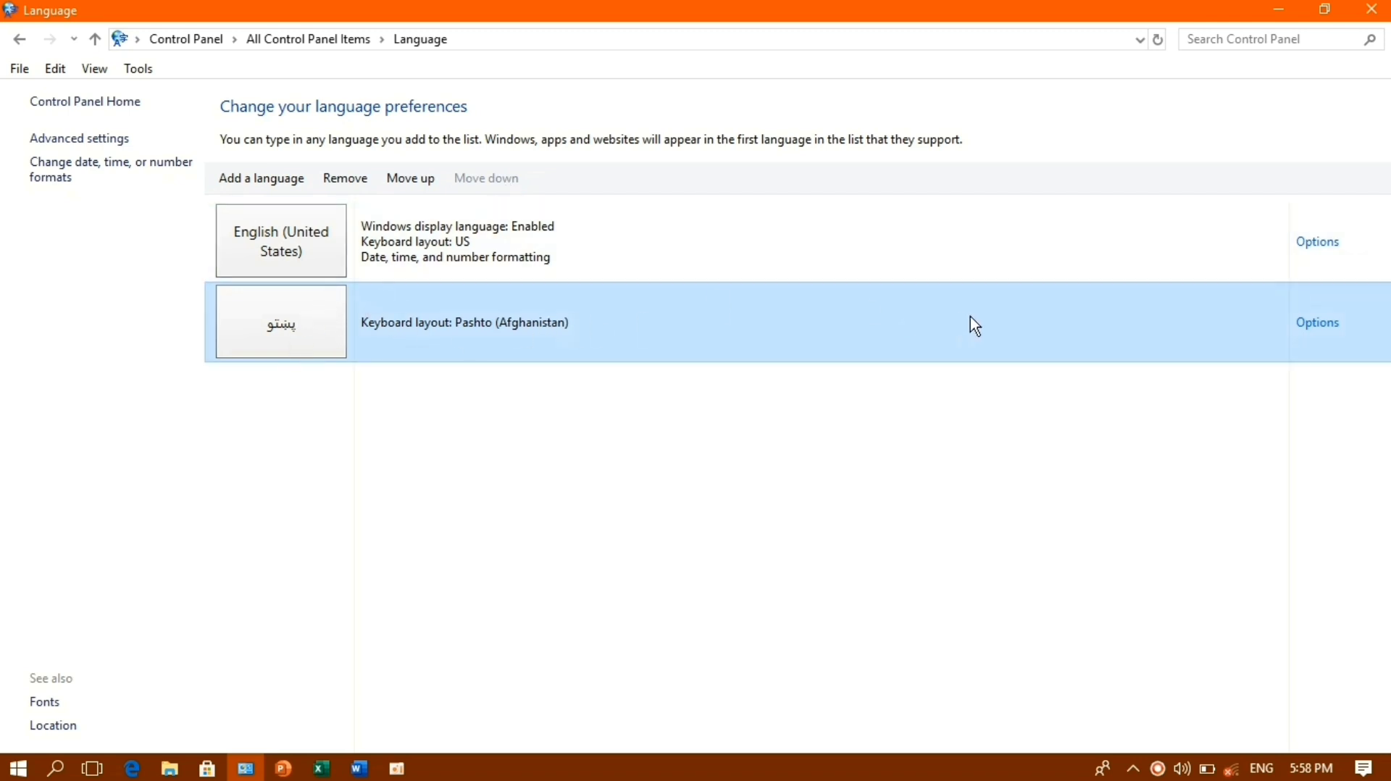
Step: Preview the Pashto (Afghanistan) keyboard layout in the Pashto language options
{"action": "left_click", "coordinate": [1320, 325]}
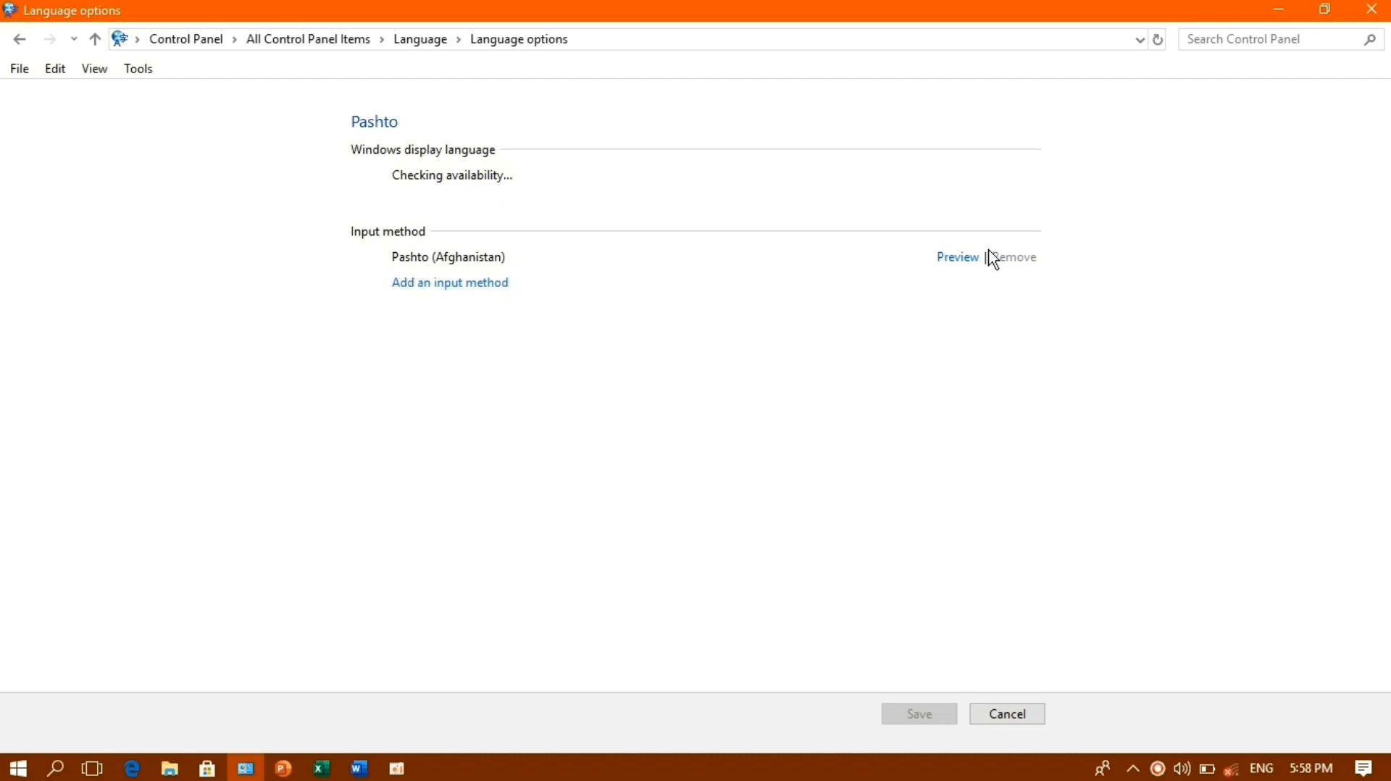
{"action": "left_click", "coordinate": [969, 265]}
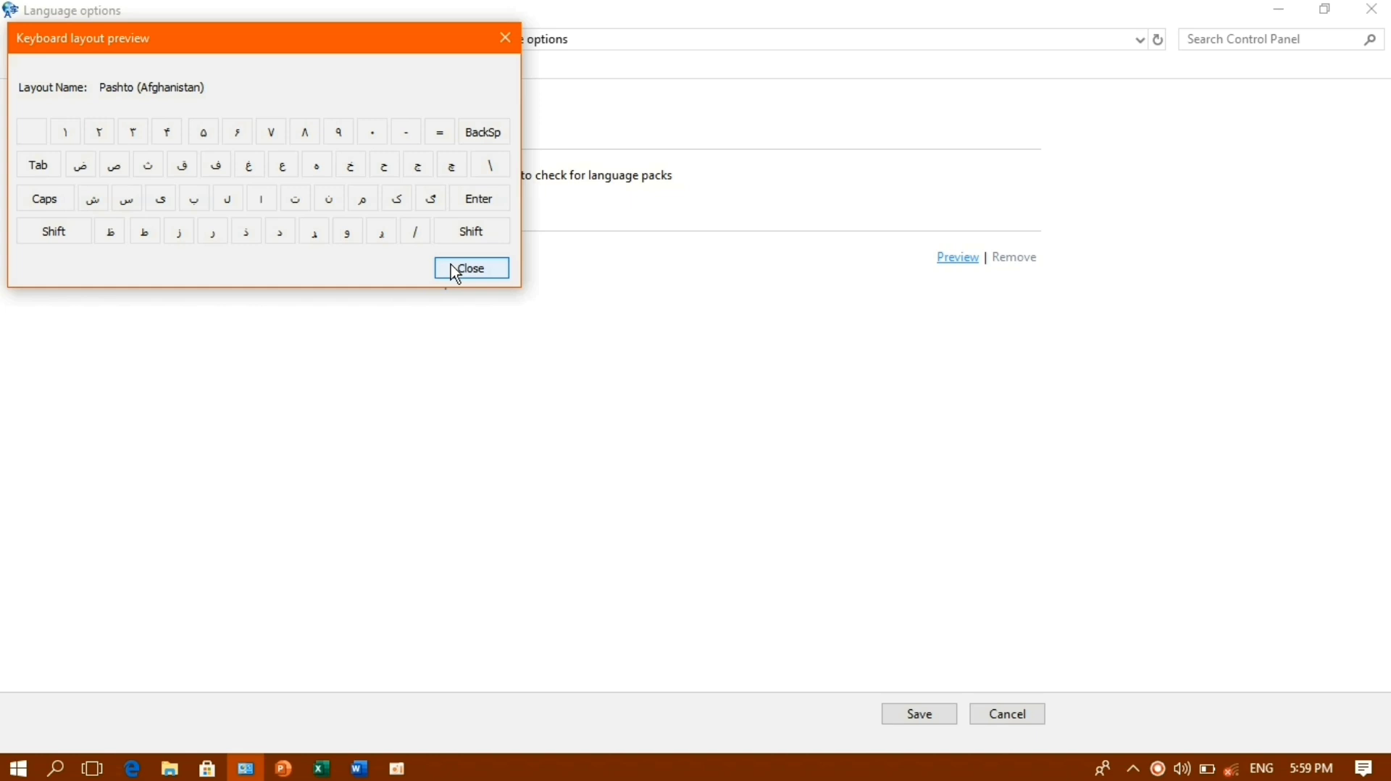
{"action": "left_click", "coordinate": [471, 269]}
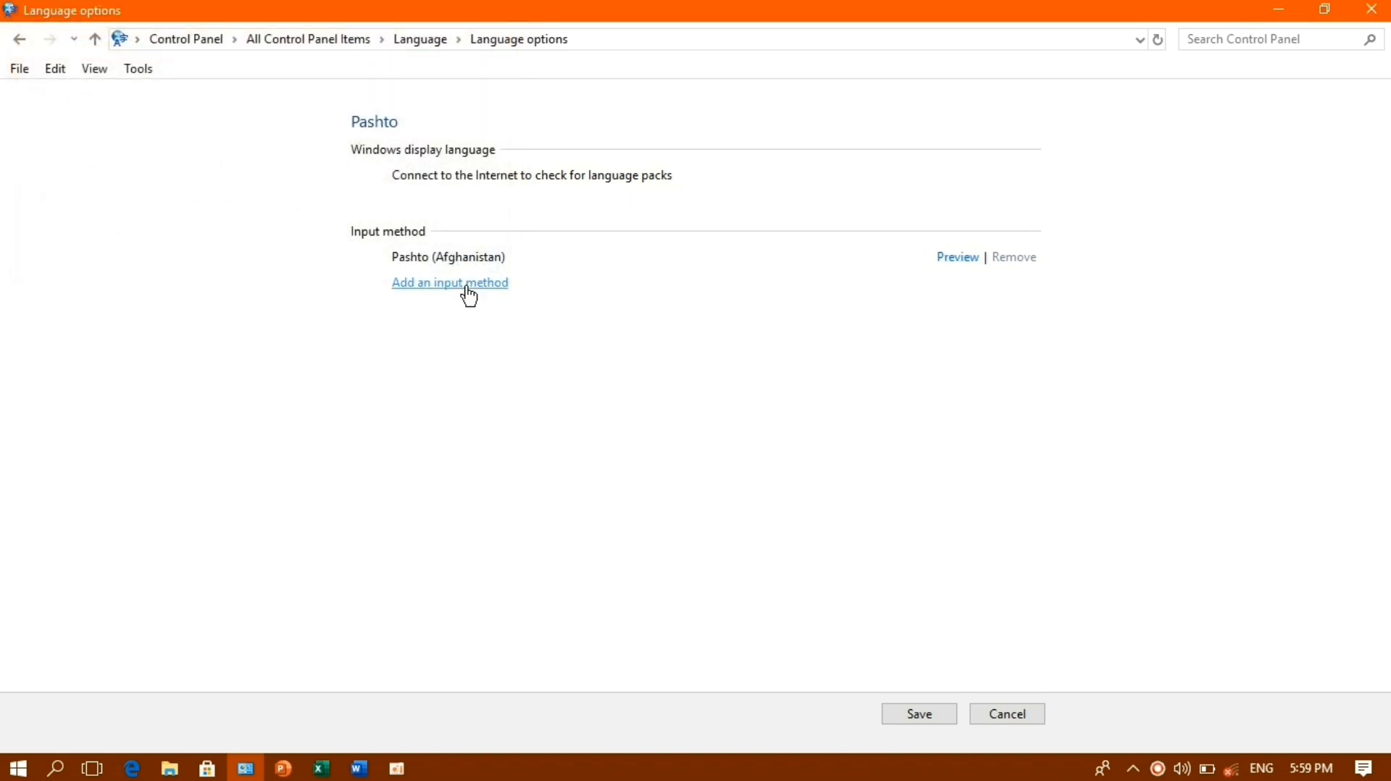
Step: Add the Arabic (101) keyboard as a second input method for Pashto
{"action": "left_click", "coordinate": [469, 283]}
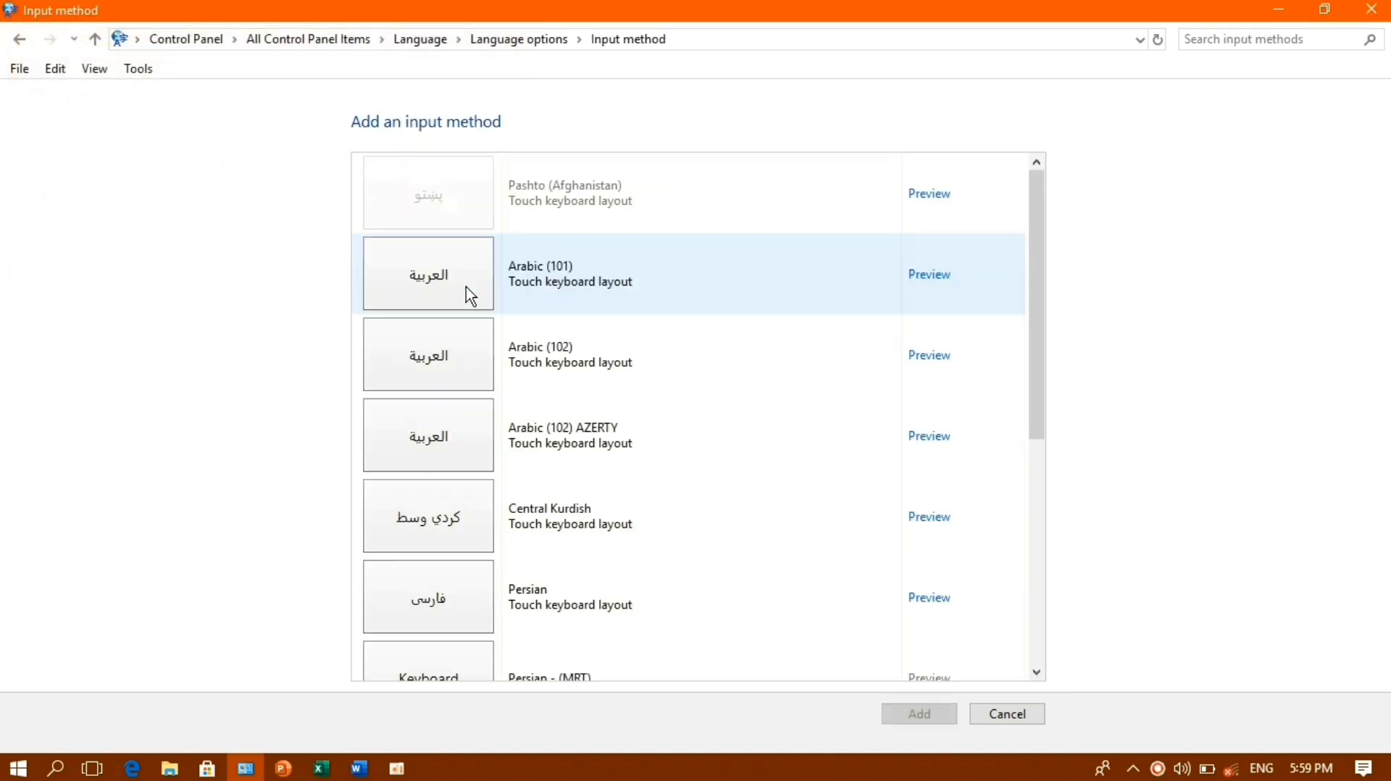
{"action": "left_click", "coordinate": [475, 298]}
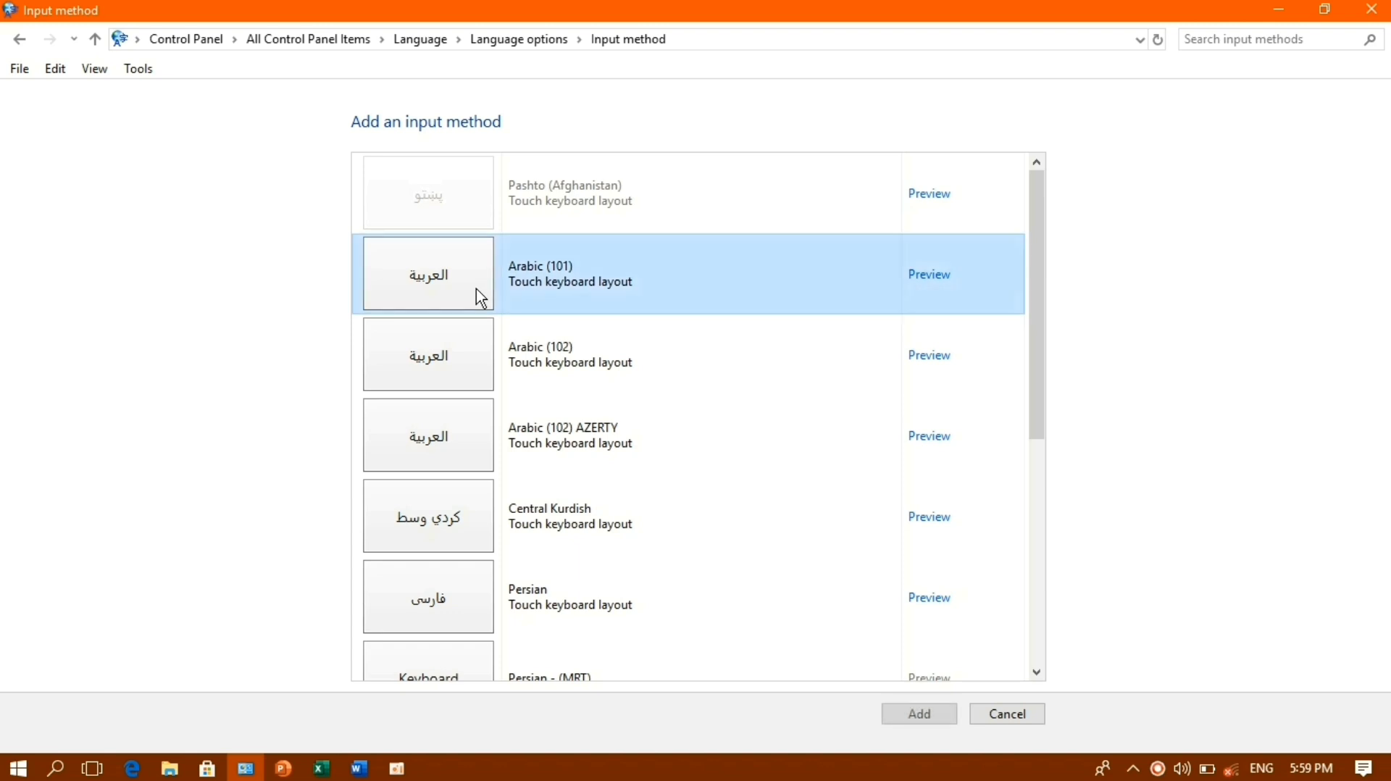
{"action": "left_click", "coordinate": [915, 717]}
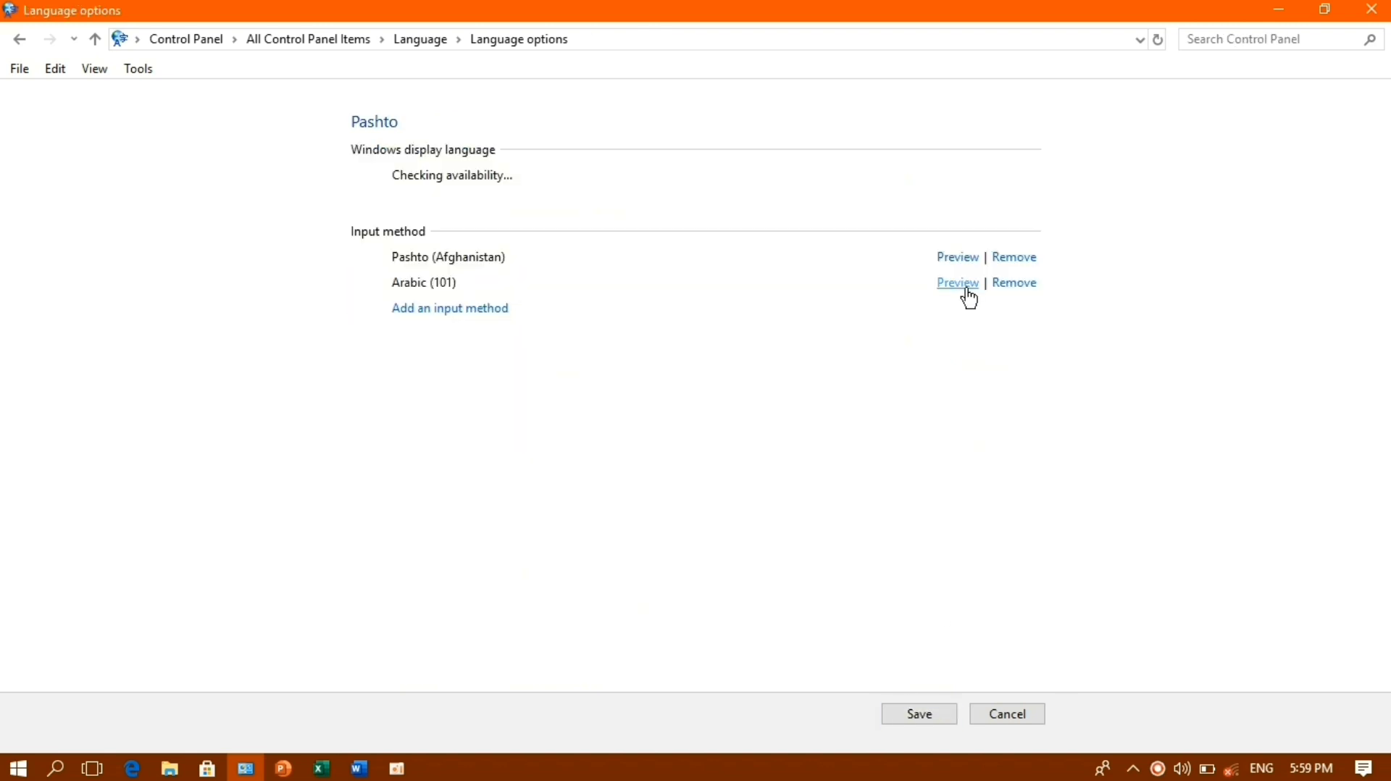
Step: Compare the keyboard layout previews of Arabic (101) and Pashto (Afghanistan)
{"action": "left_click", "coordinate": [958, 283]}
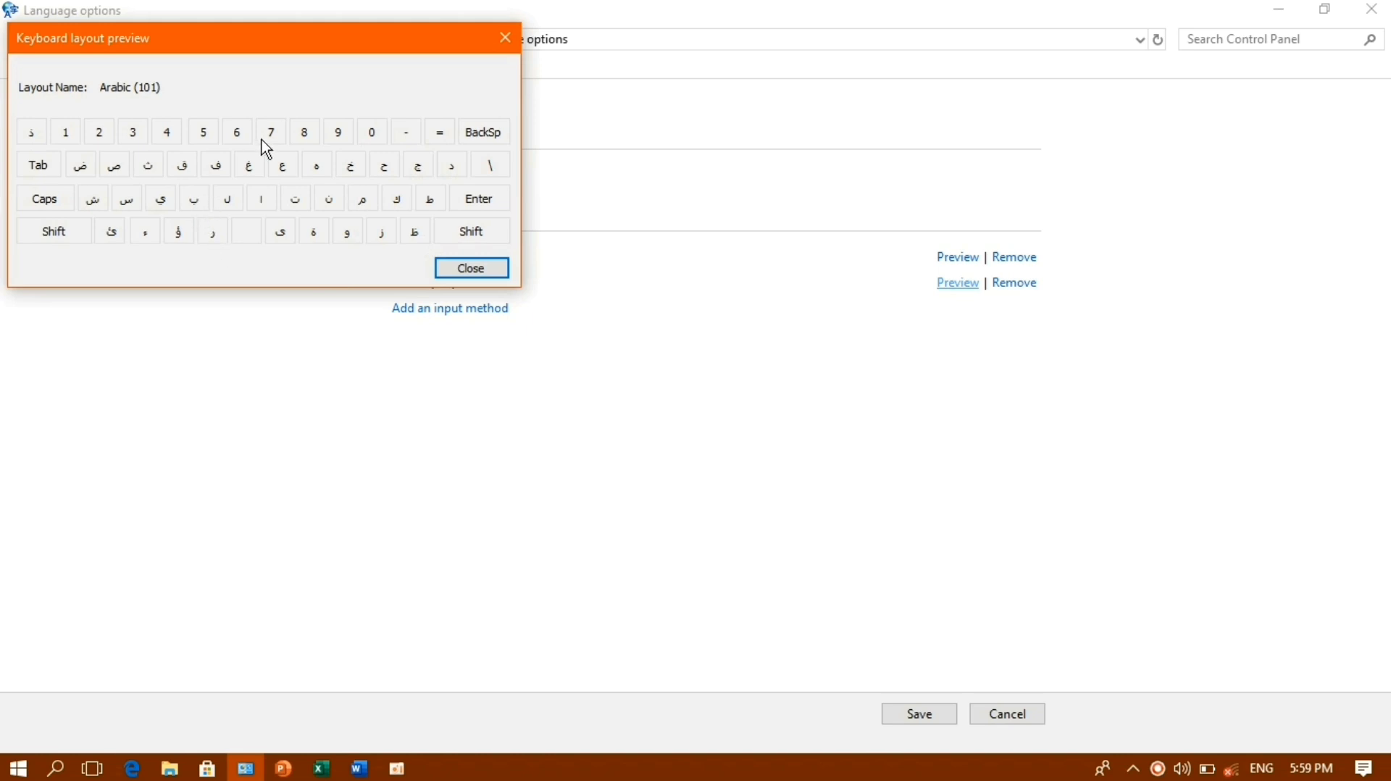
{"action": "left_click", "coordinate": [472, 269]}
{"action": "left_click", "coordinate": [956, 258]}
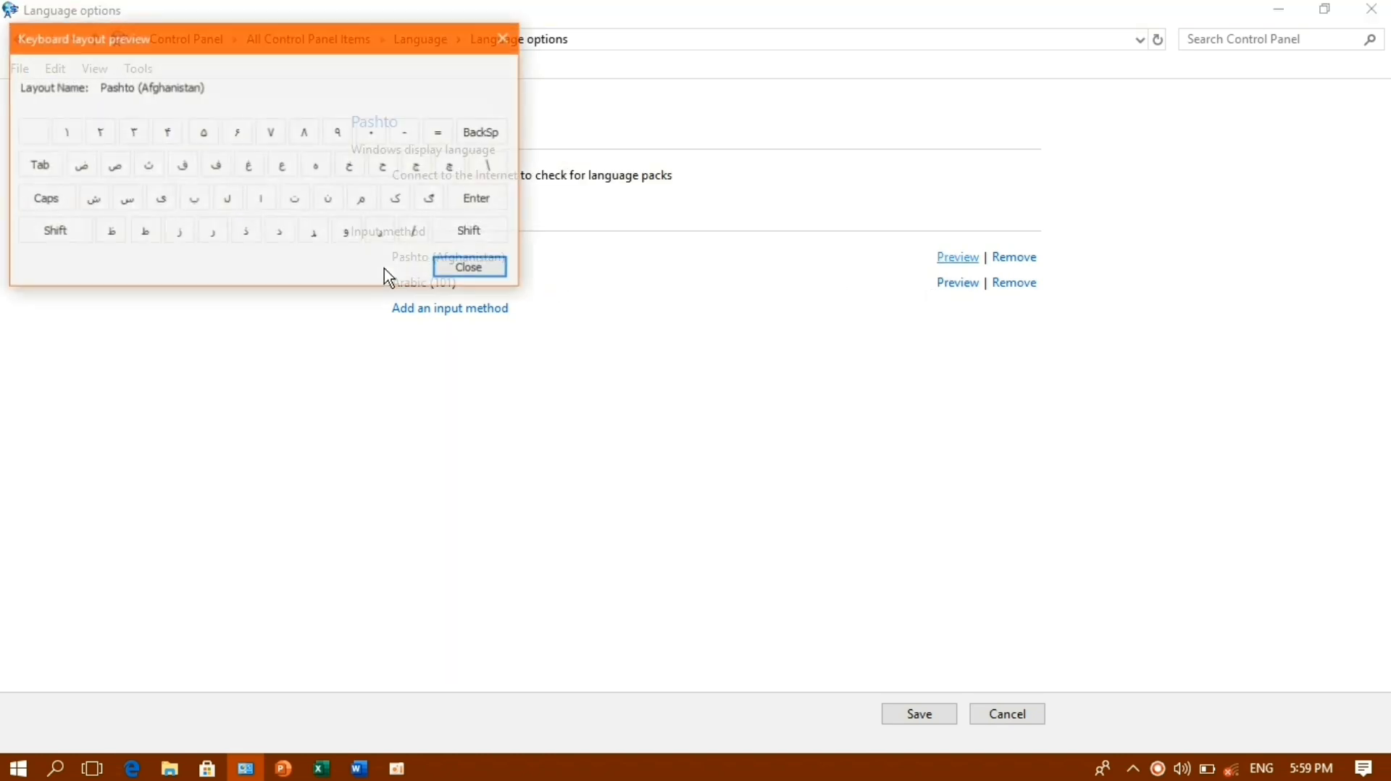
{"action": "left_click", "coordinate": [472, 269]}
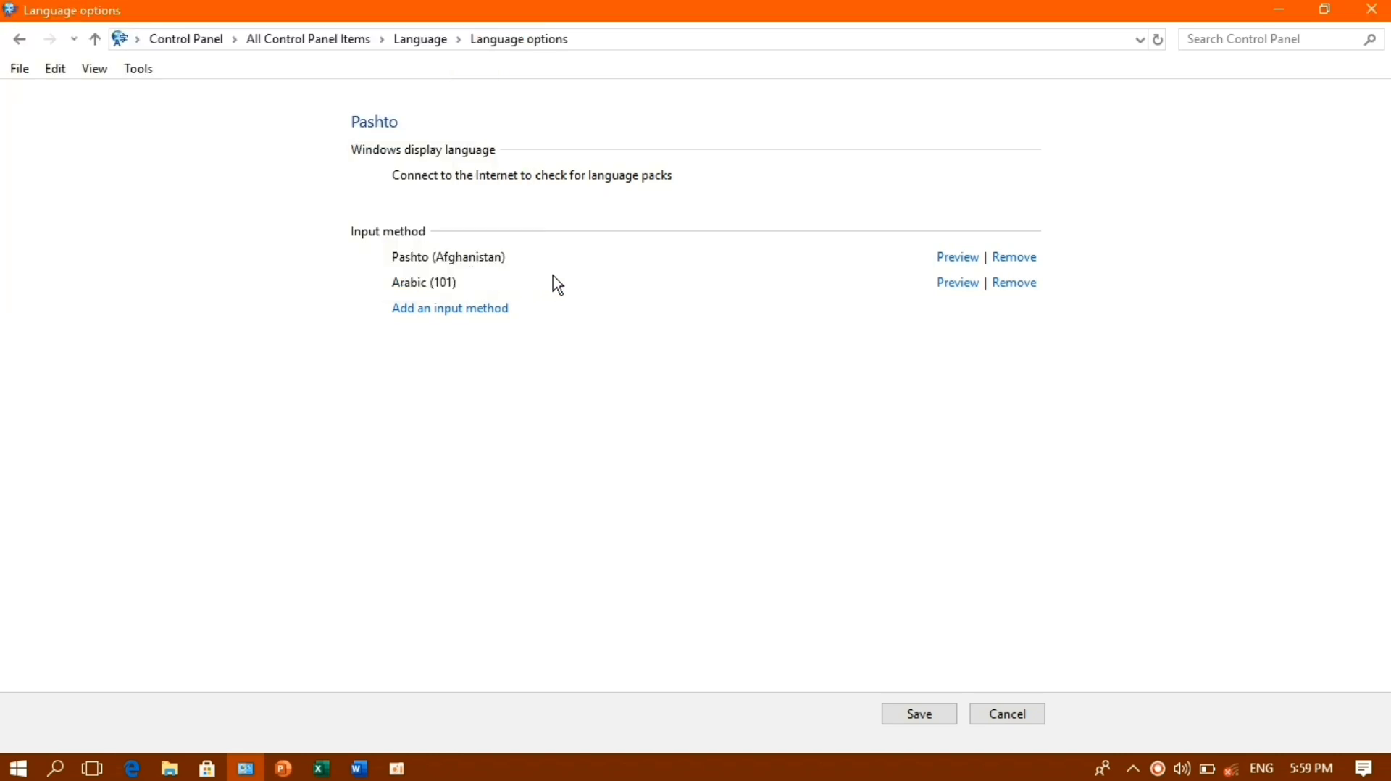
Step: Remove the Arabic (101) input method from Pashto and look through the available input methods without adding one
{"action": "left_click", "coordinate": [1014, 284]}
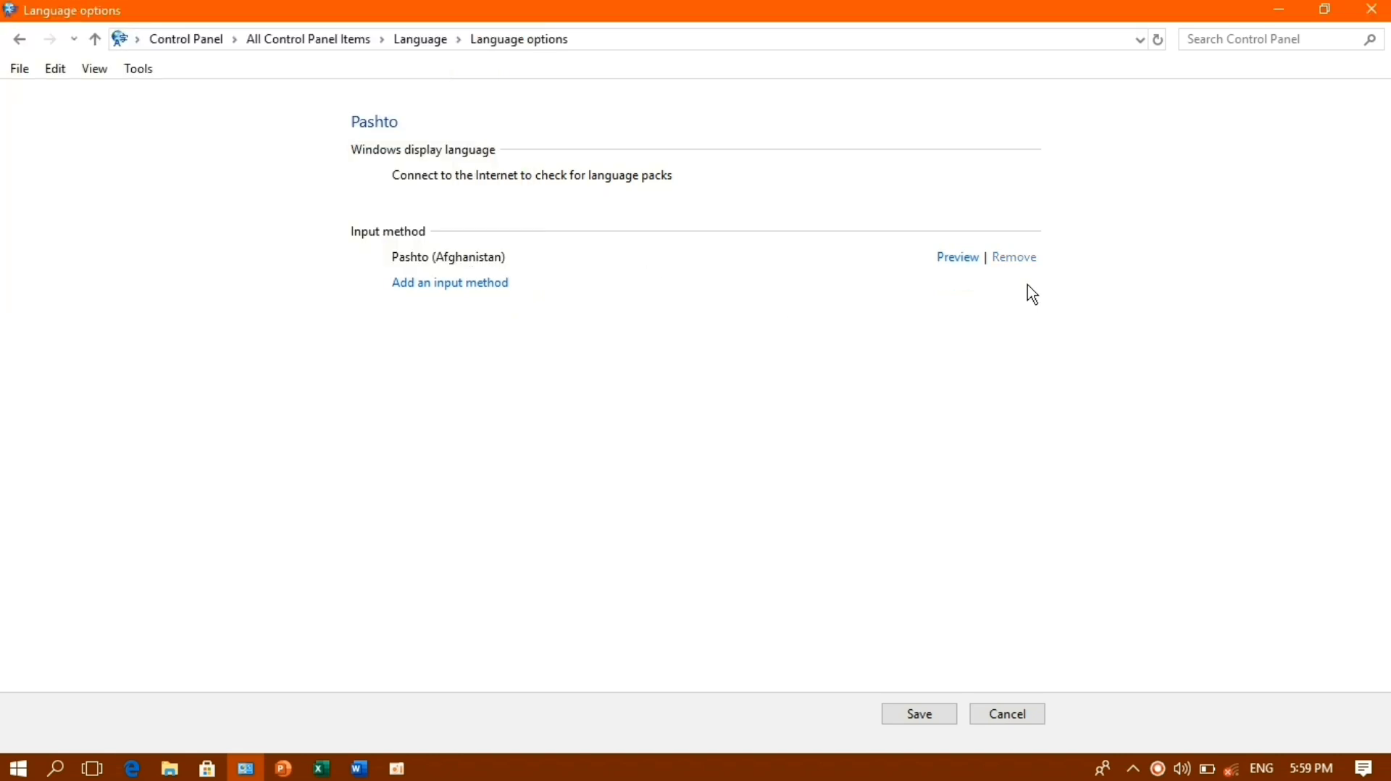
{"action": "left_click", "coordinate": [468, 284]}
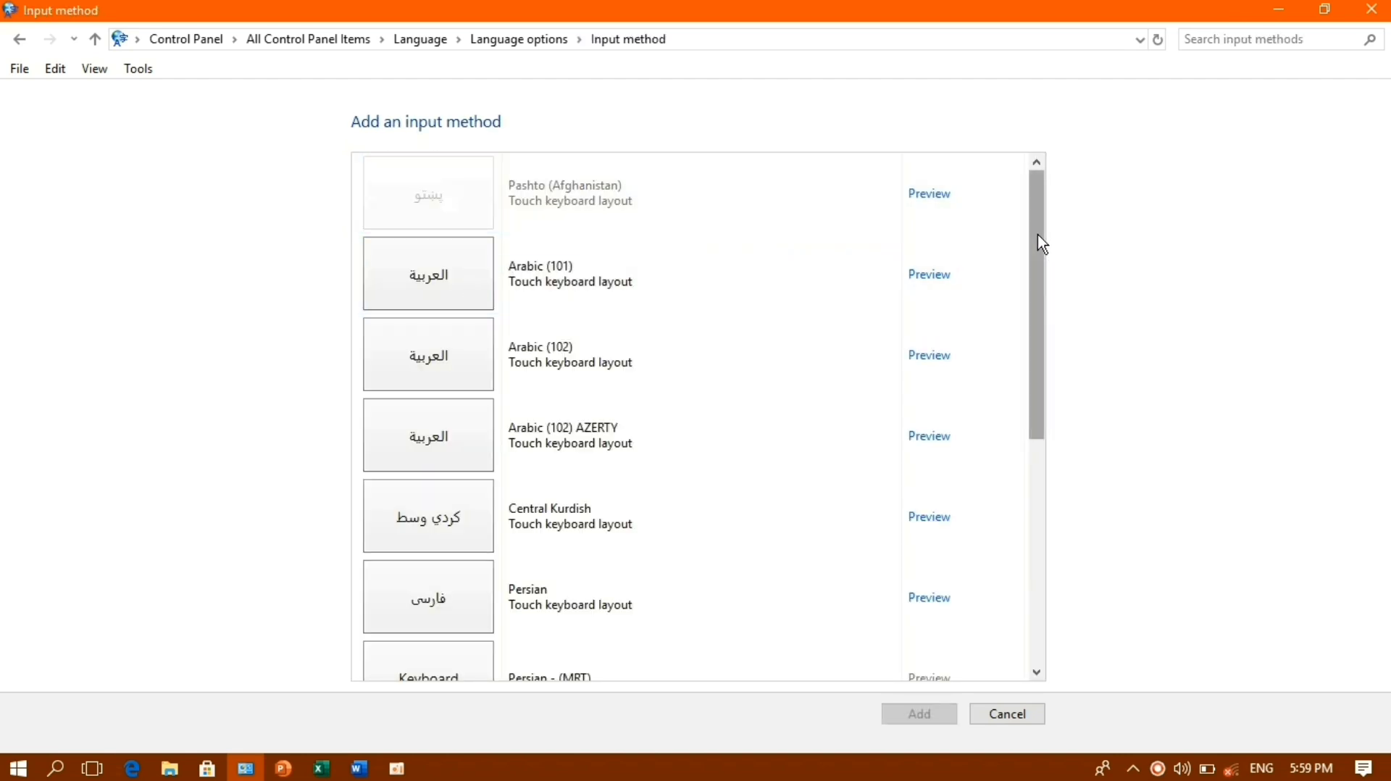
{"action": "mouse_move", "coordinate": [1038, 233]}
{"action": "left_mouse_down"}
{"action": "mouse_move", "coordinate": [1031, 502]}
{"action": "mouse_move", "coordinate": [1062, 234]}
{"action": "left_mouse_up"}
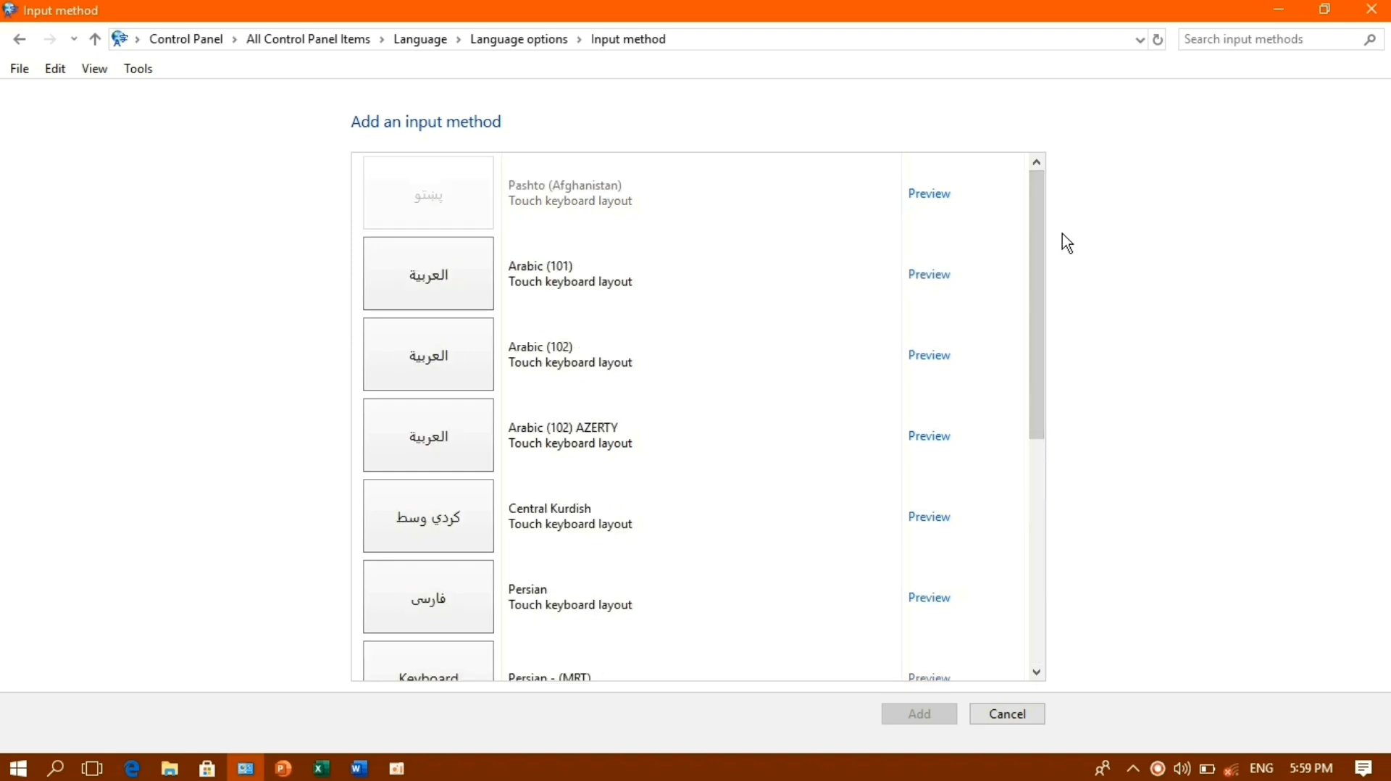
{"action": "left_click", "coordinate": [1005, 715]}
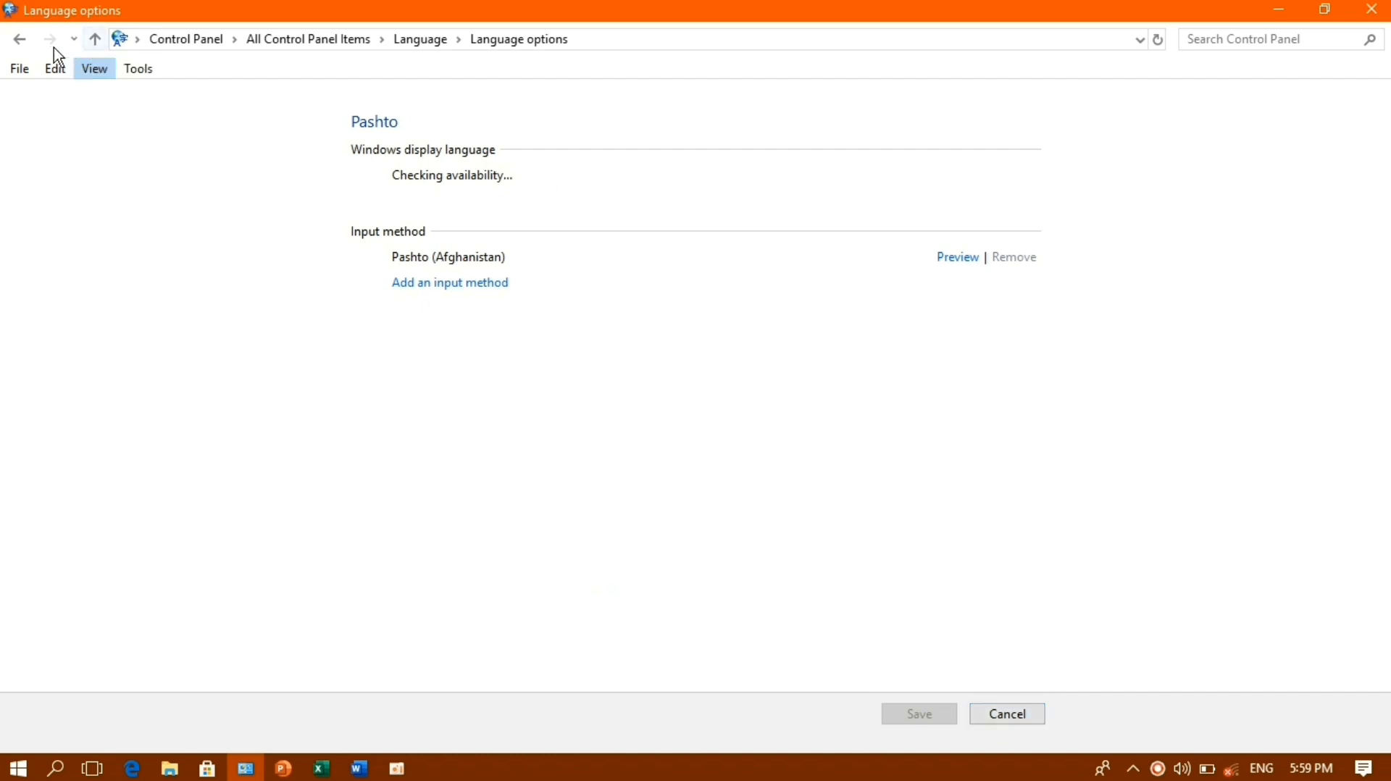
Step: Leave the Pashto language options and close Control Panel
{"action": "left_click", "coordinate": [29, 40]}
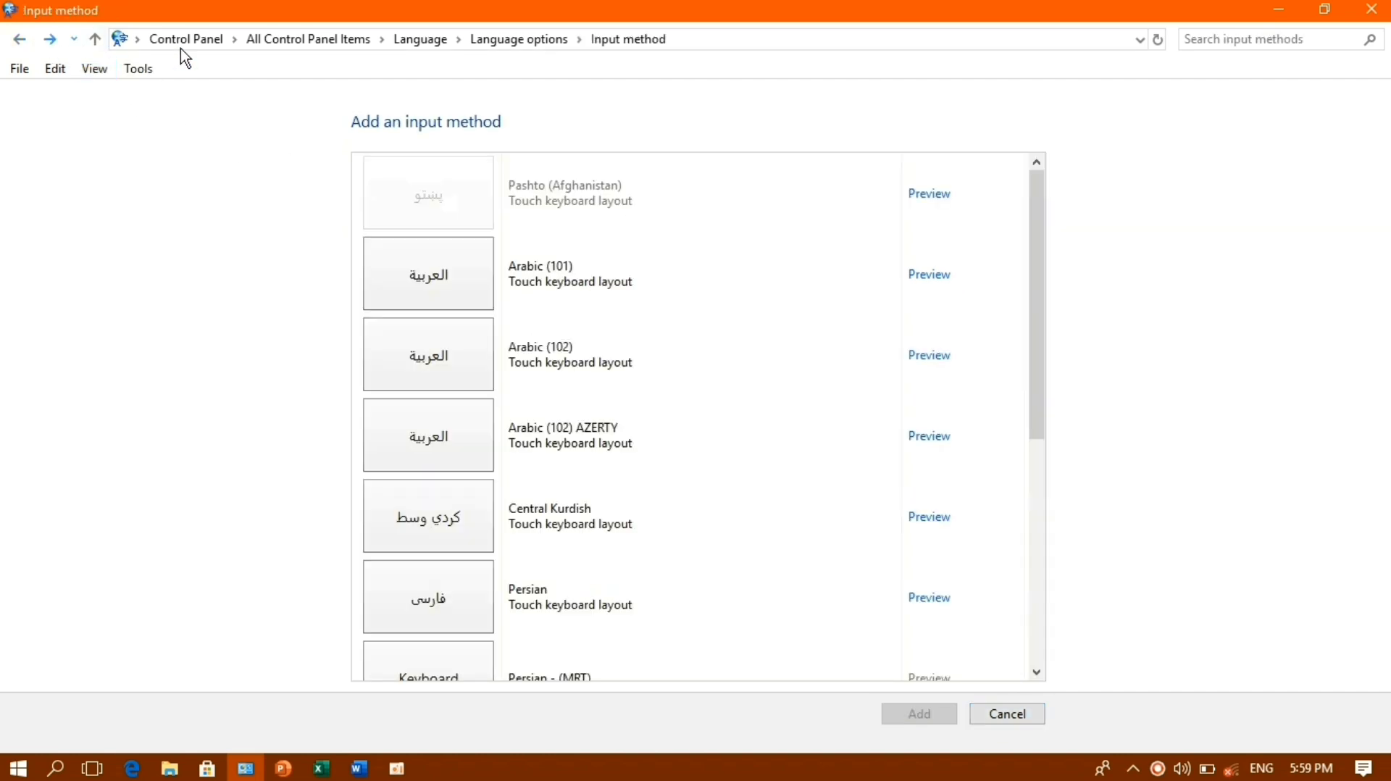
{"action": "left_click", "coordinate": [1371, 10]}
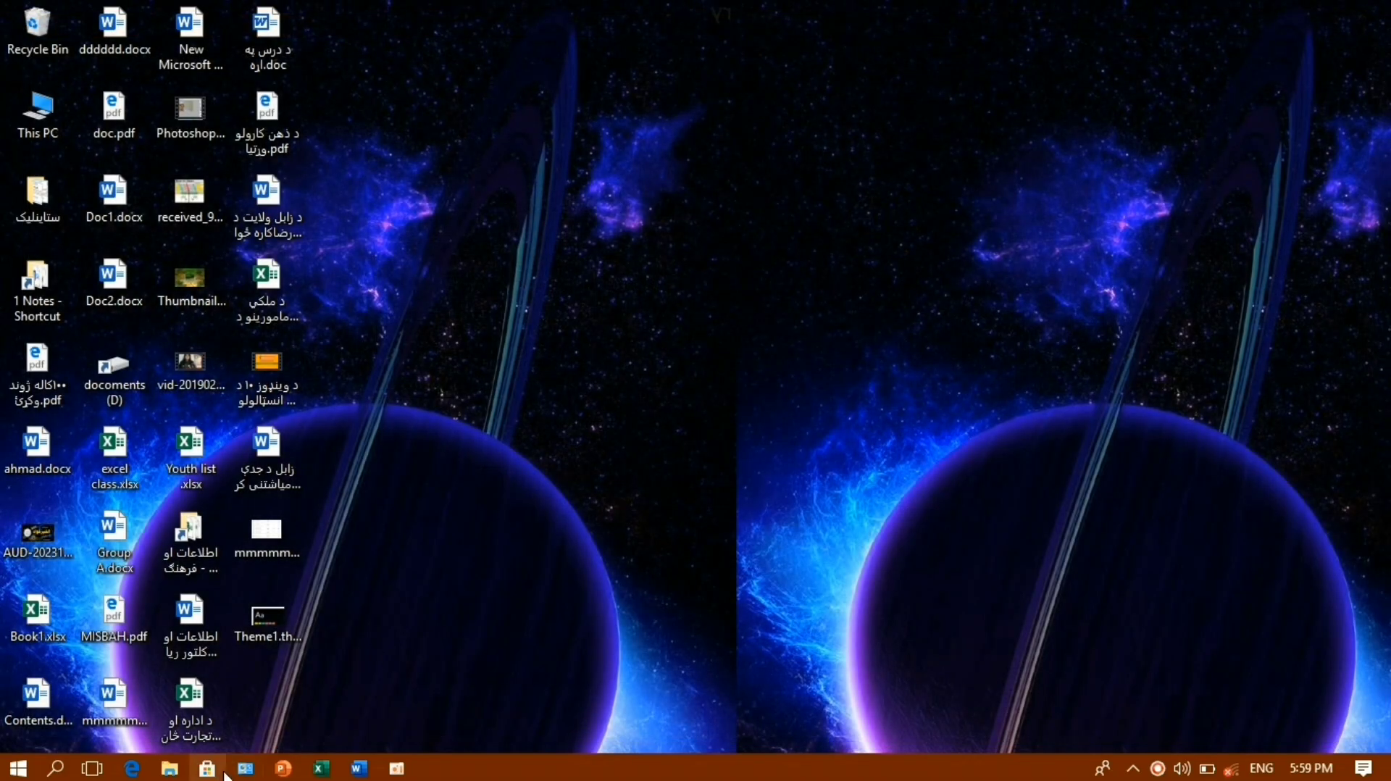
{"action": "left_click", "coordinate": [245, 769]}
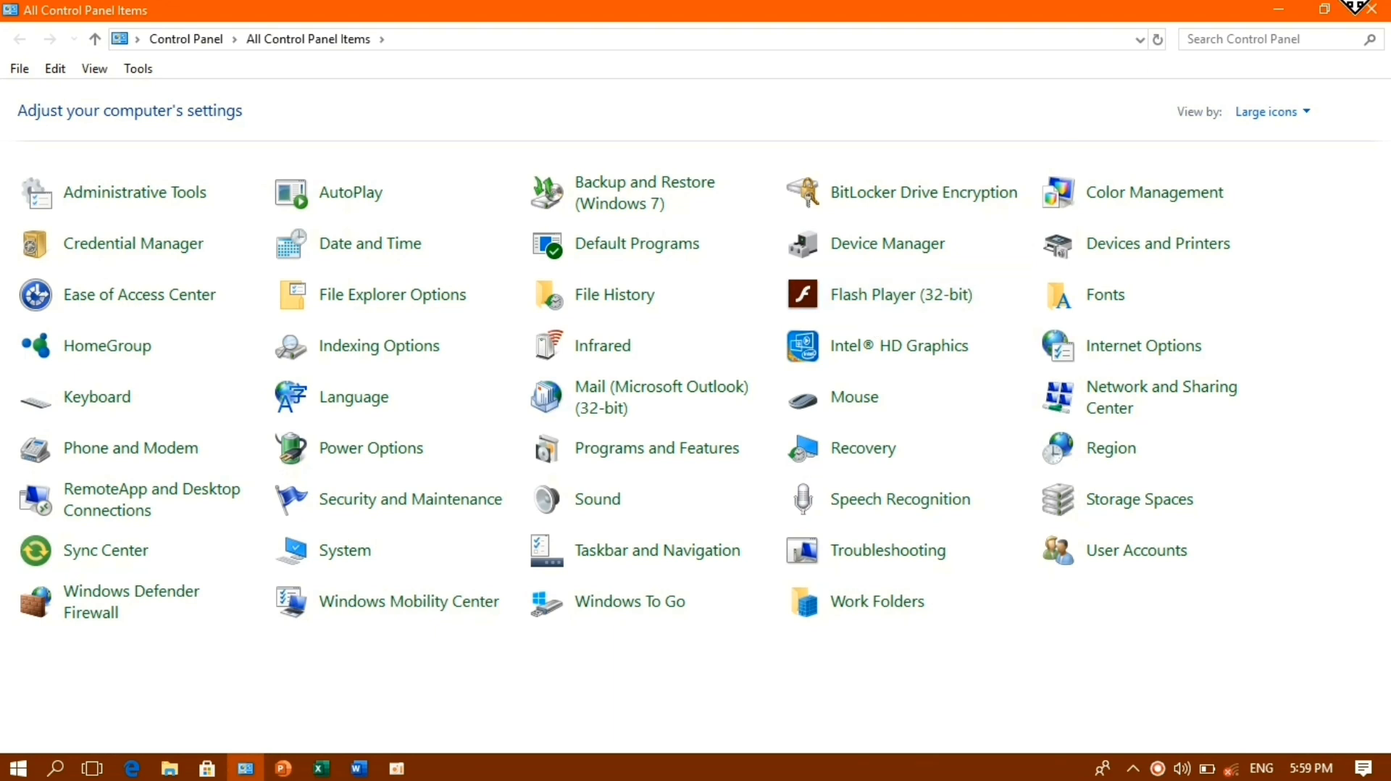
{"action": "left_click", "coordinate": [1369, 12]}
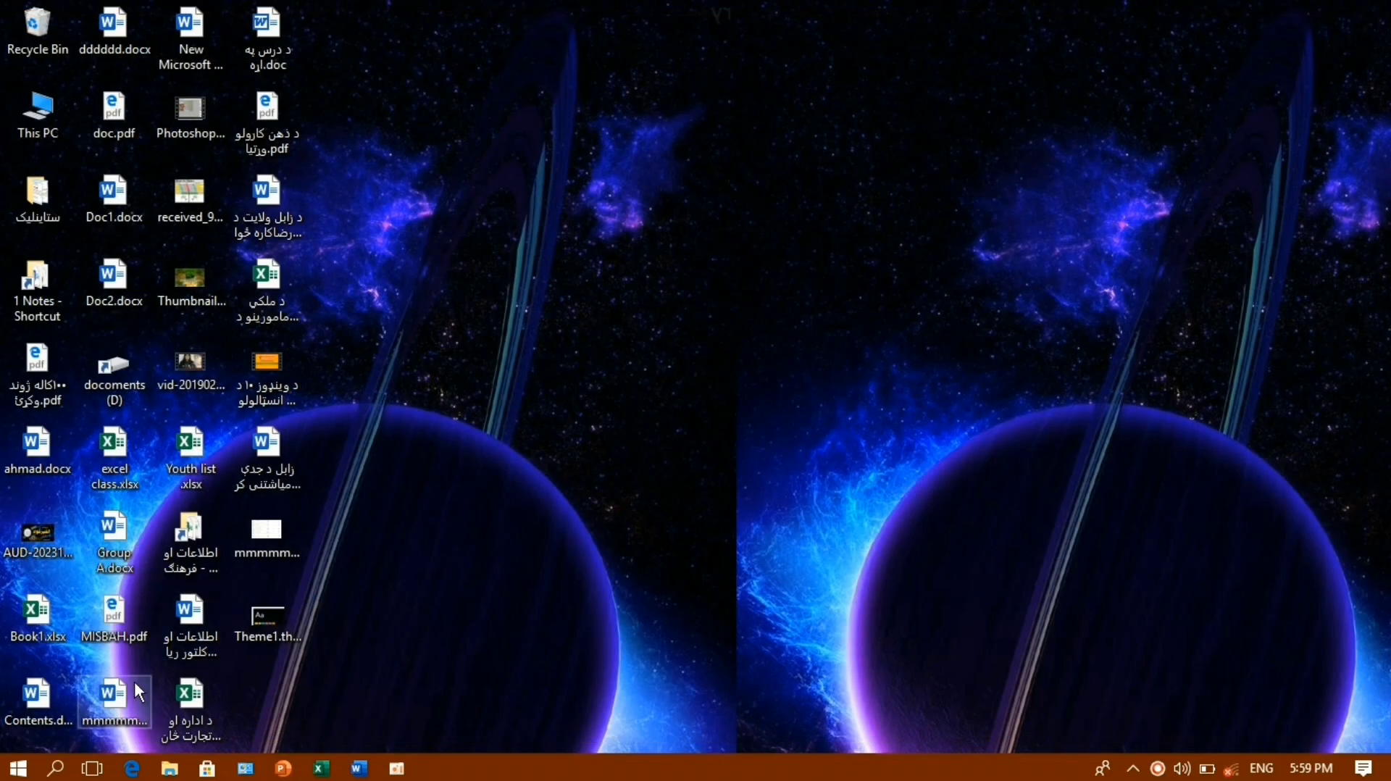
Step: Search Windows for "lan" to reach the language and keyboard options in Settings, and expand the Pashto entry
{"action": "left_click", "coordinate": [57, 768]}
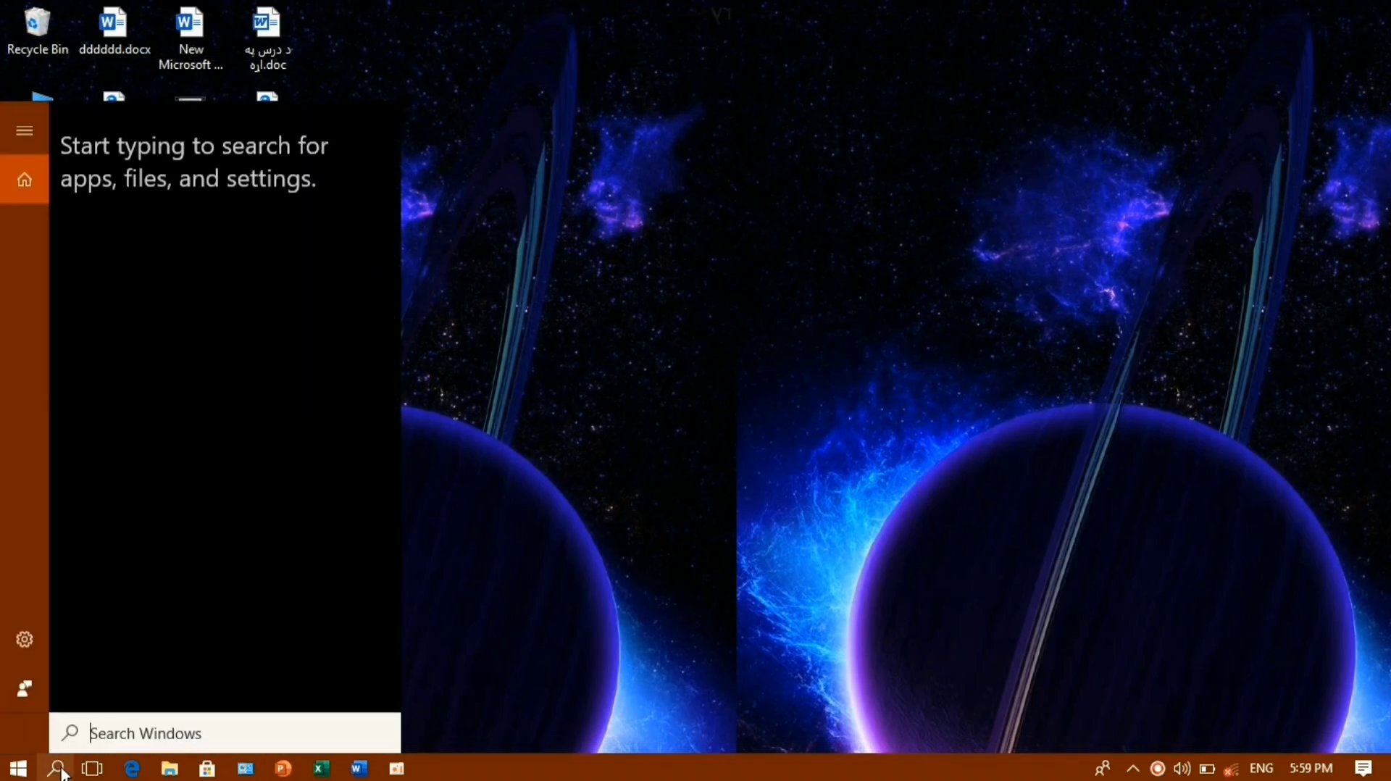
{"action": "type", "text": "lan"}
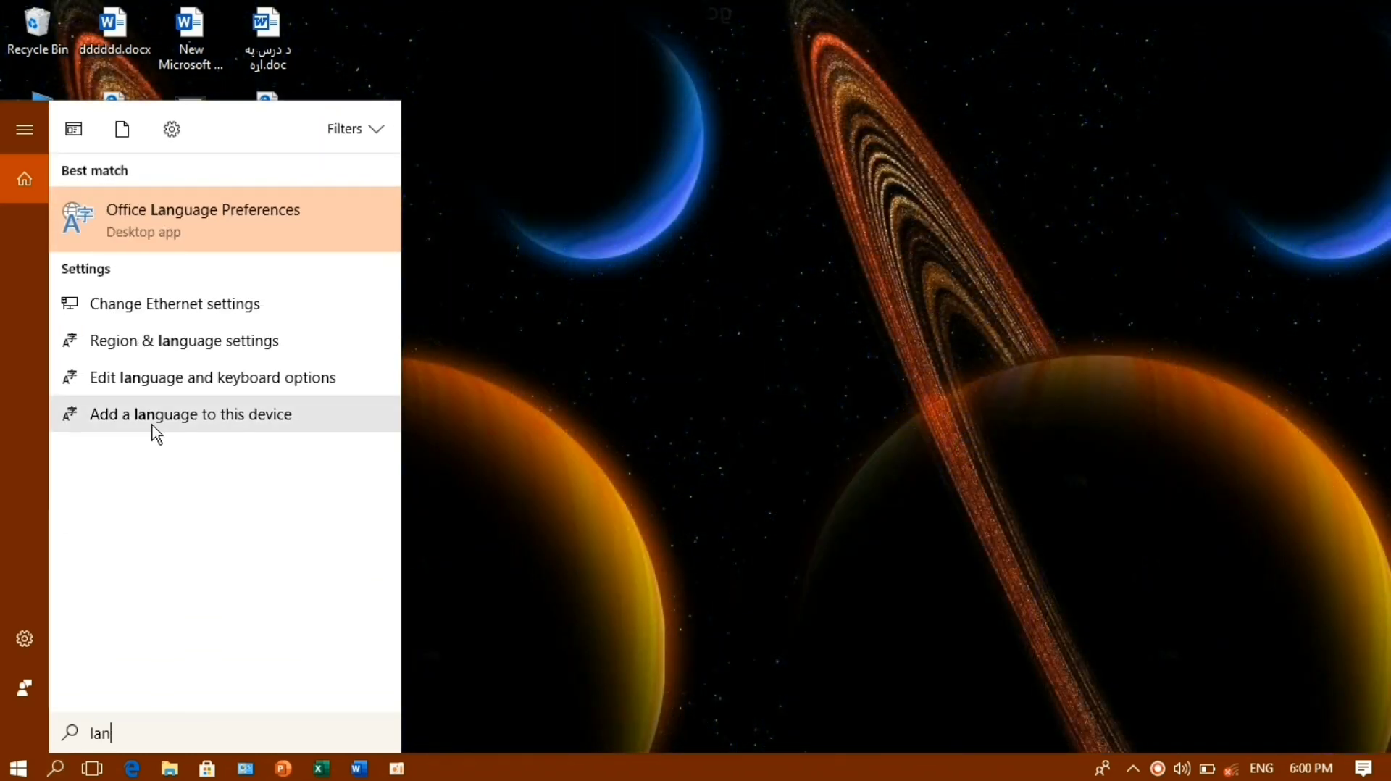
{"action": "left_click", "coordinate": [265, 379]}
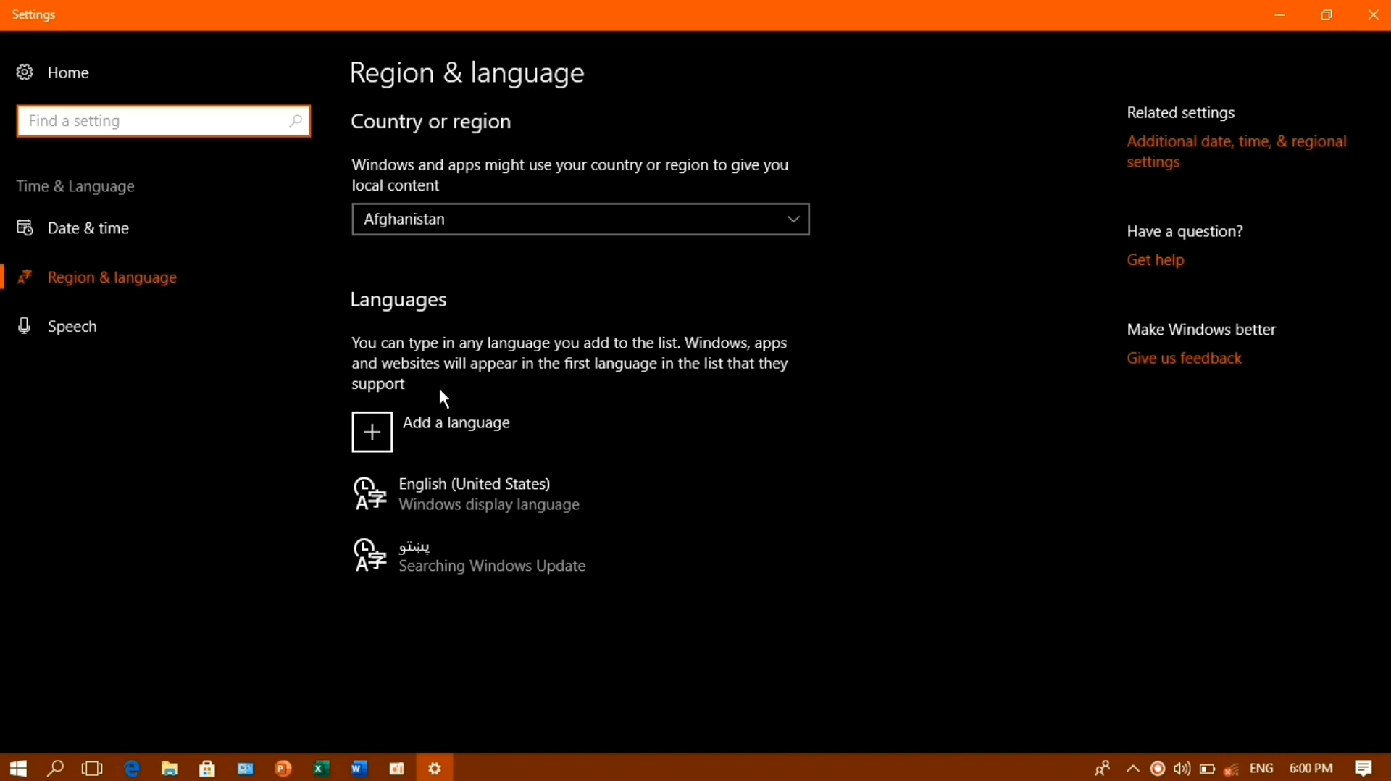
{"action": "left_click", "coordinate": [511, 553]}
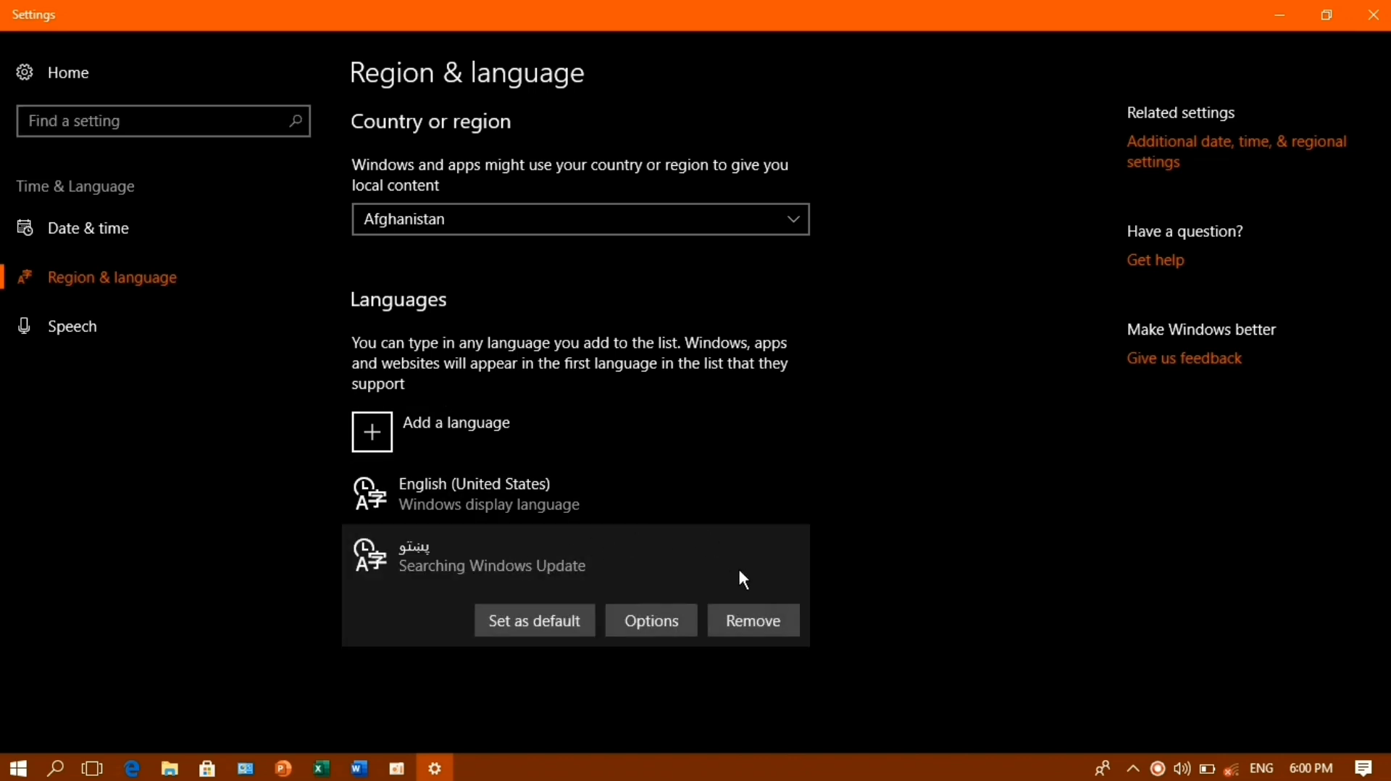
Step: Remove Pashto from the languages list and add it back by searching the available languages for "pash"
{"action": "left_click", "coordinate": [768, 614]}
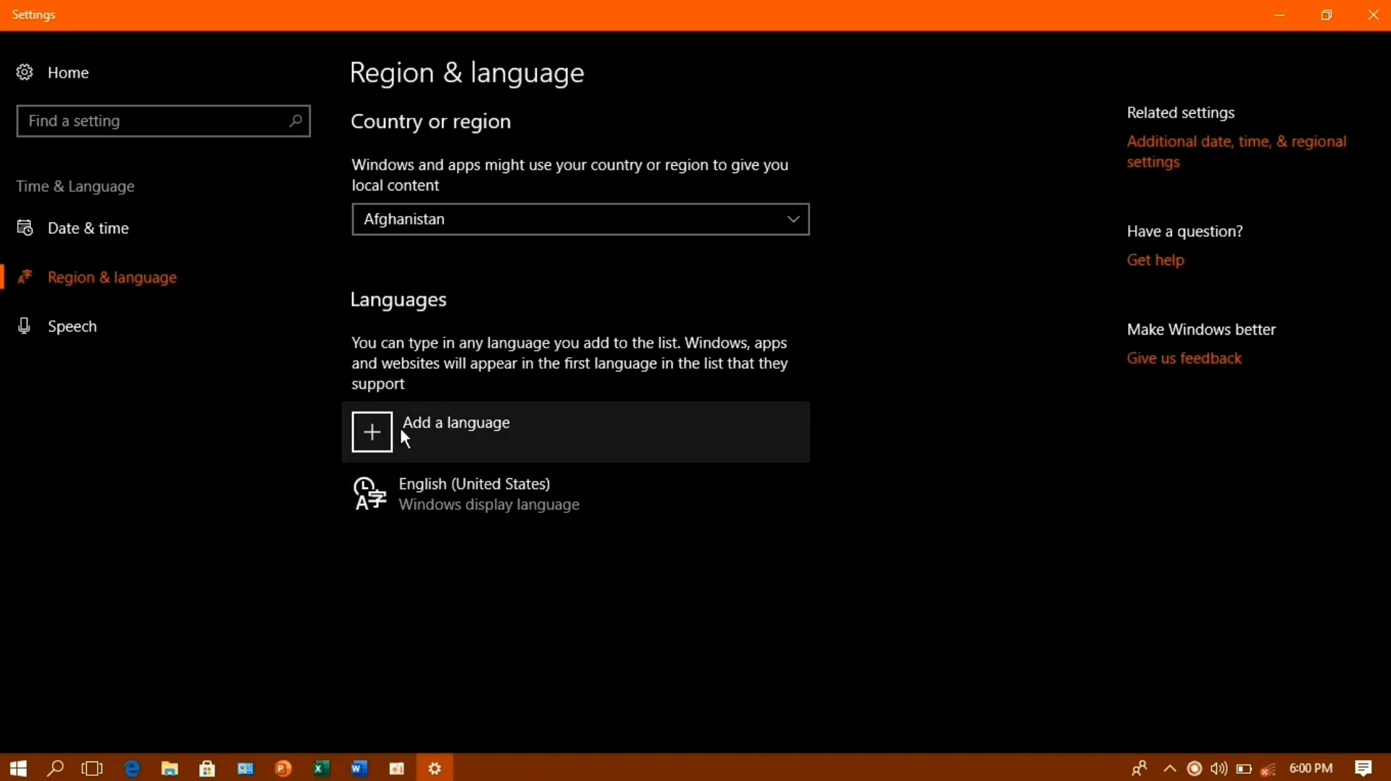
{"action": "left_click", "coordinate": [418, 423]}
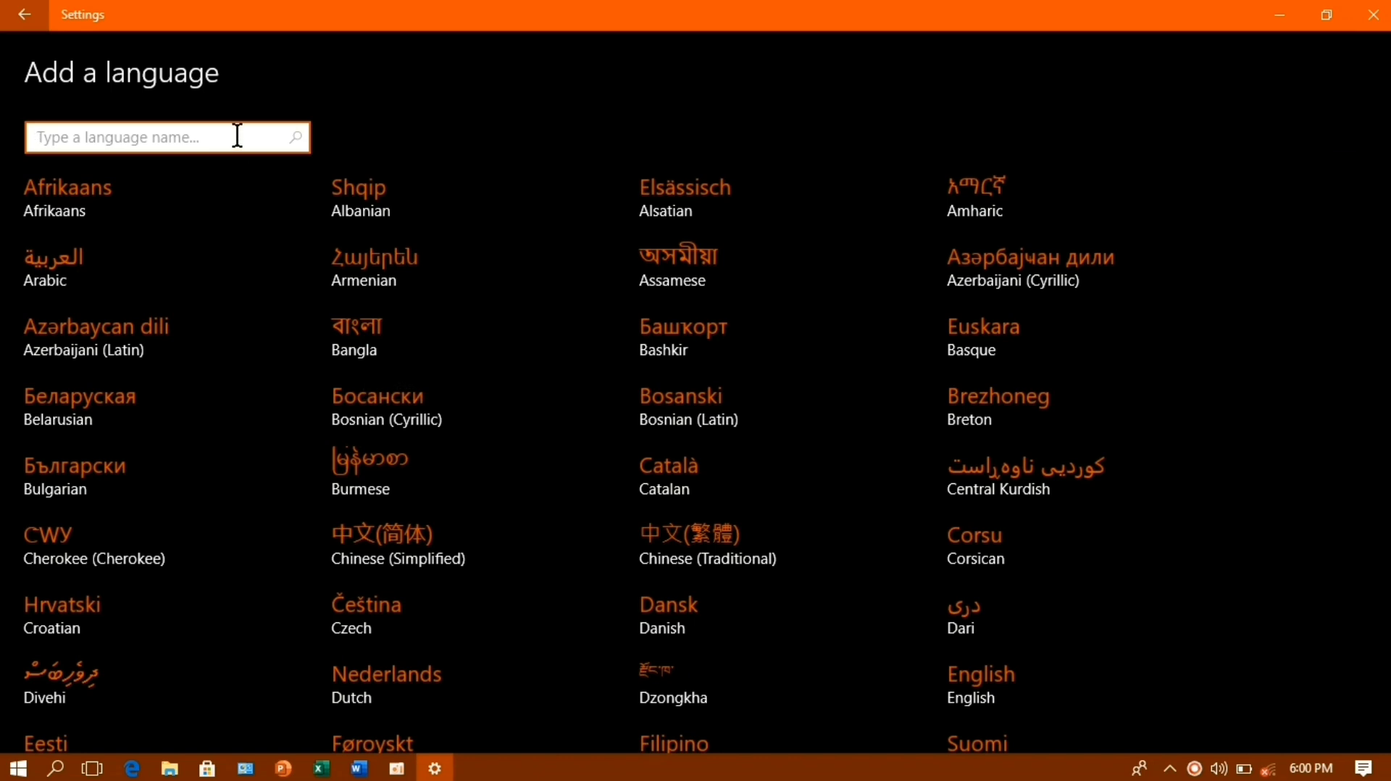
{"action": "type", "text": "pash"}
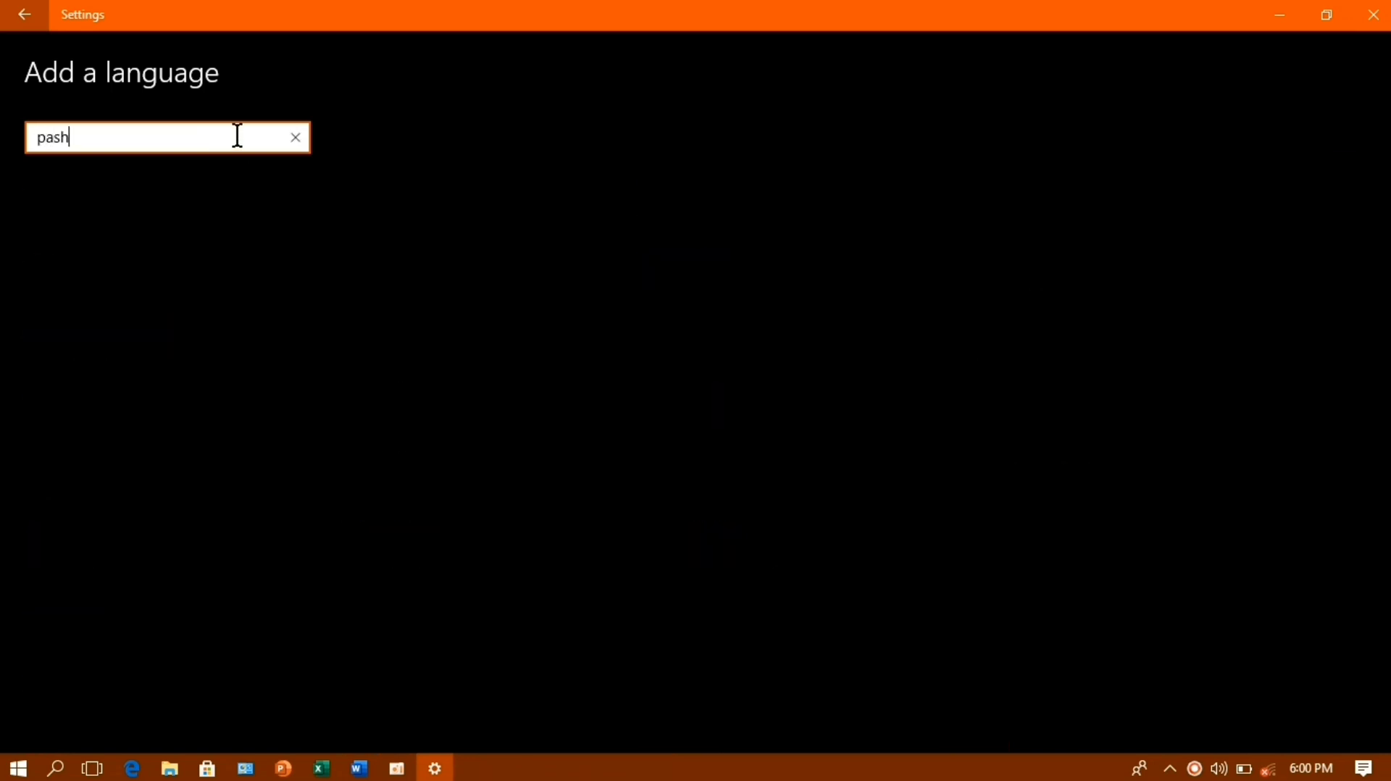
{"action": "left_click", "coordinate": [76, 202]}
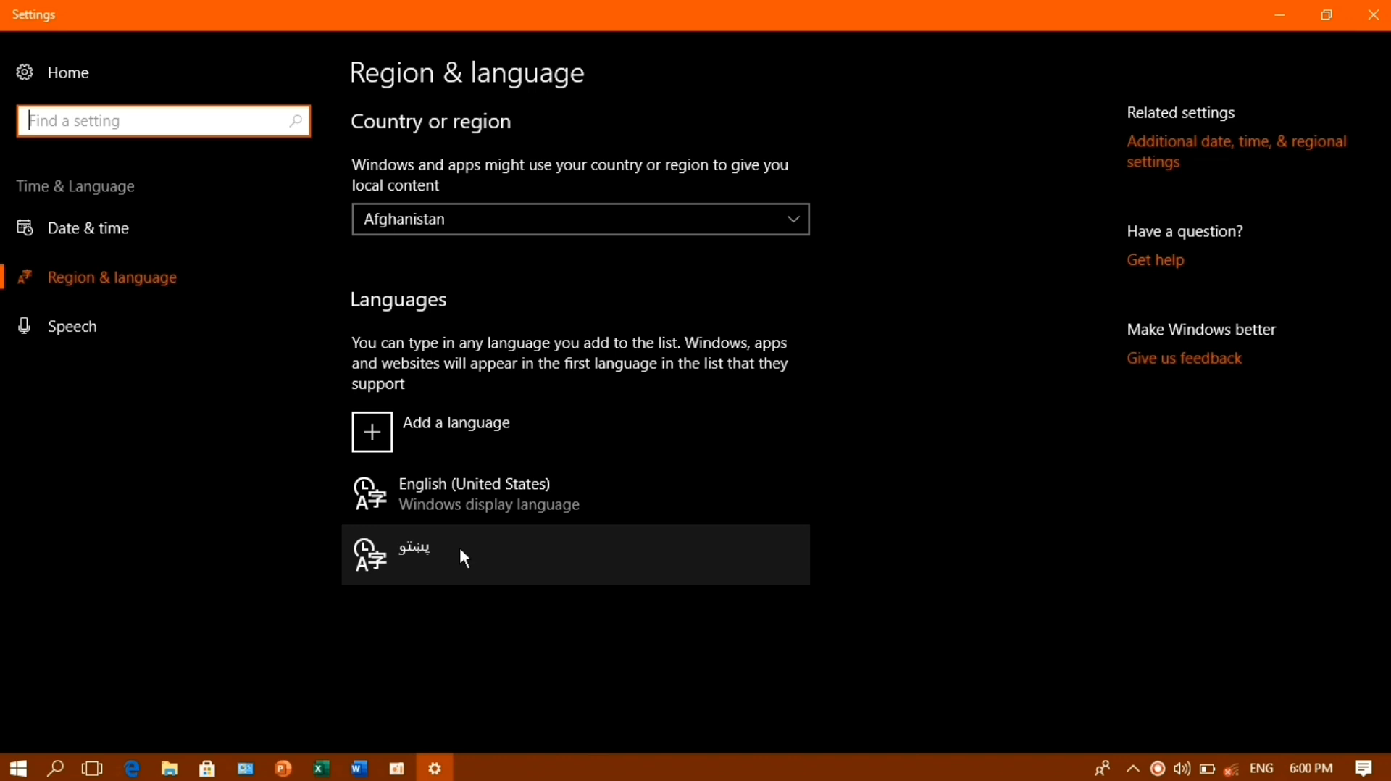
Step: Add Dari to the languages list and open its language options
{"action": "left_click", "coordinate": [460, 458]}
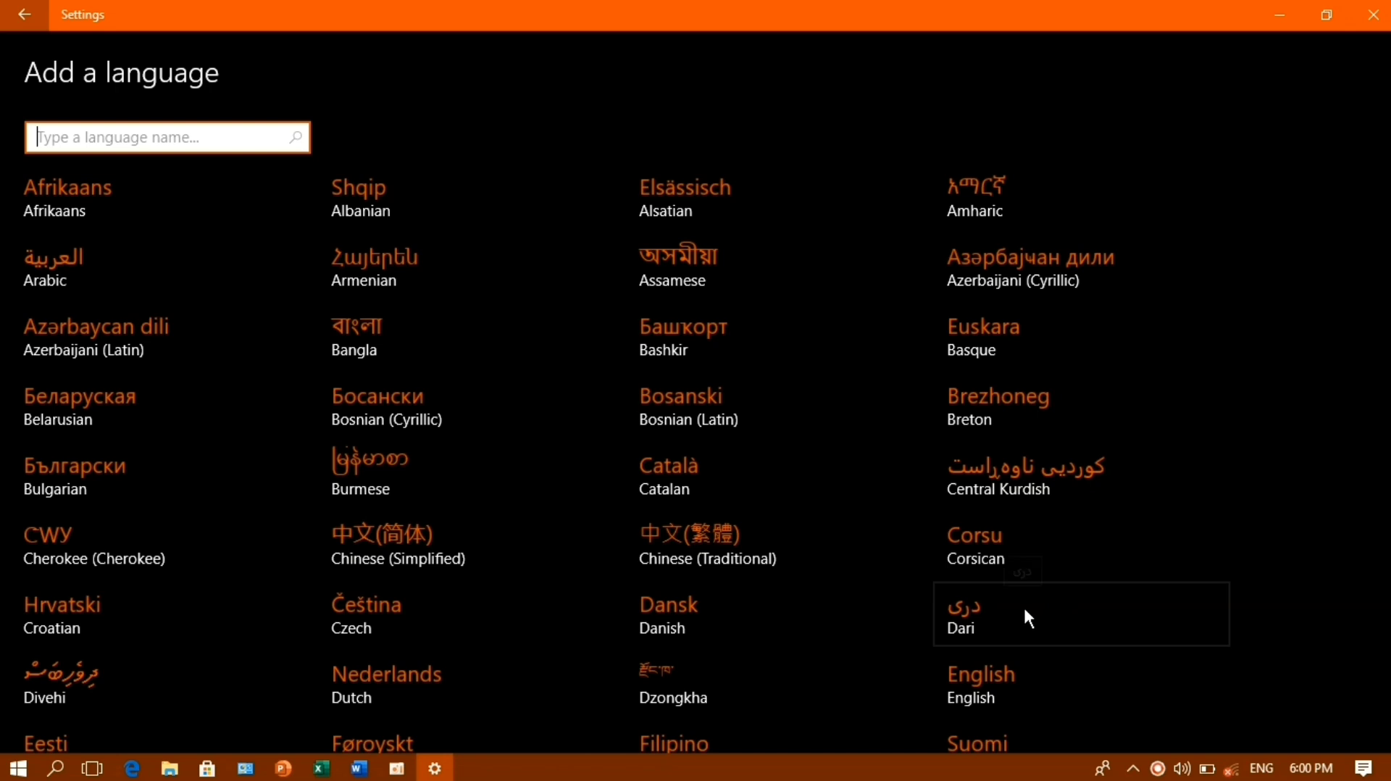
{"action": "left_click", "coordinate": [996, 623]}
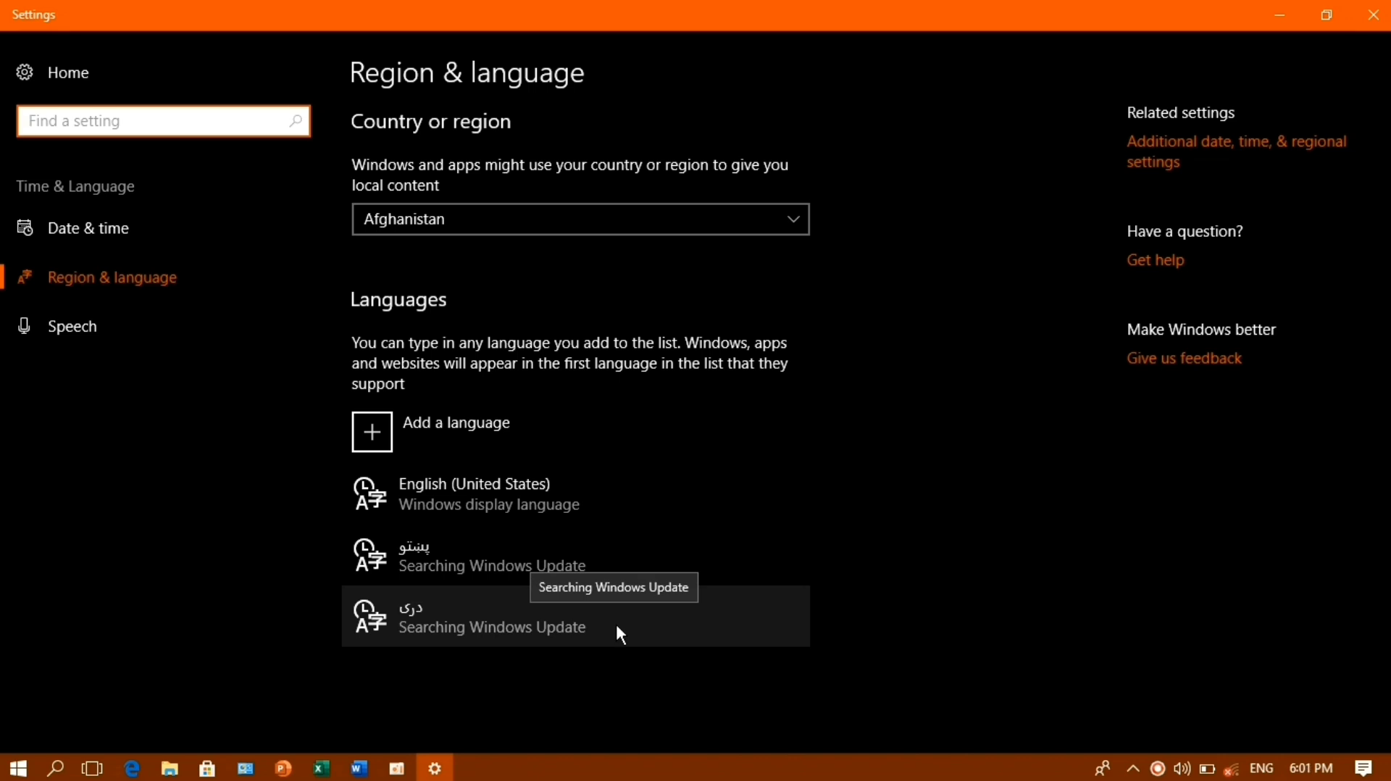
{"action": "left_click", "coordinate": [616, 625]}
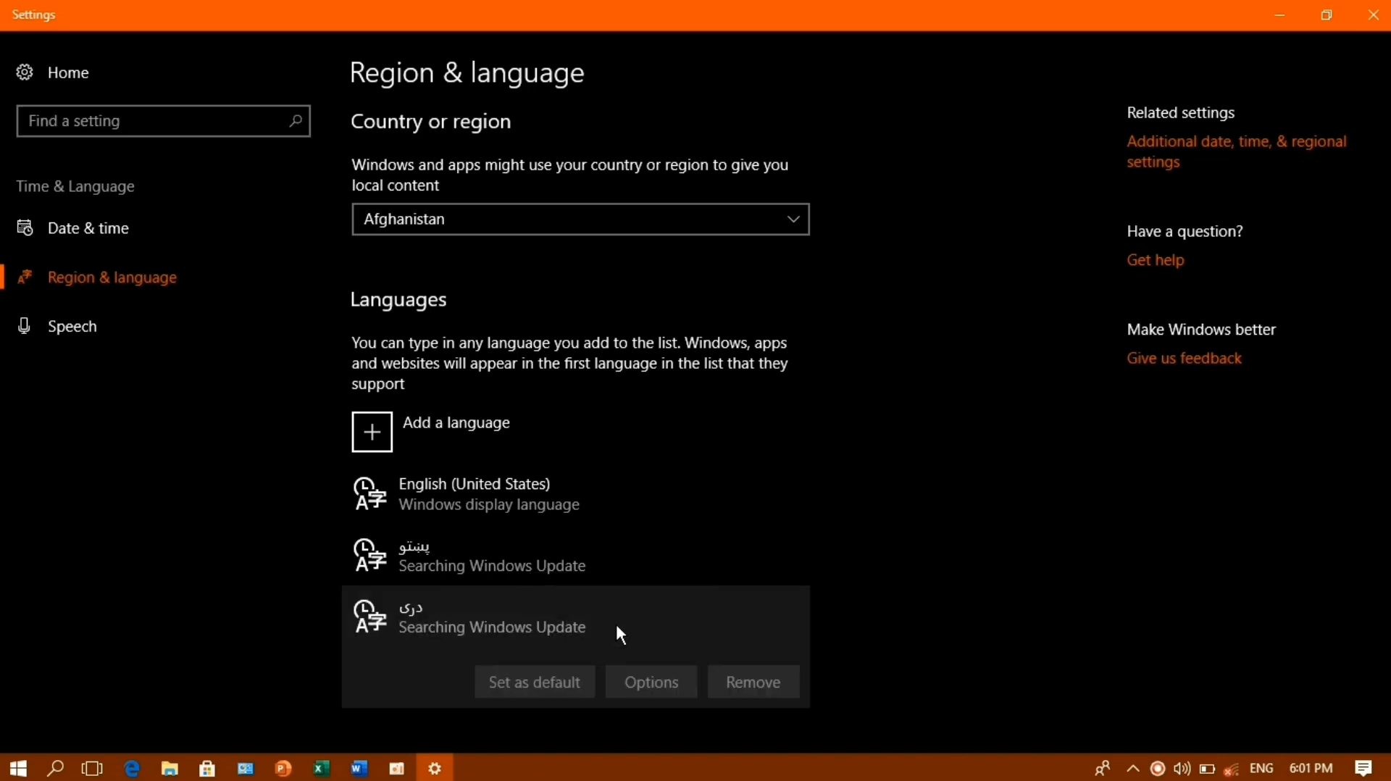
{"action": "left_click", "coordinate": [659, 692]}
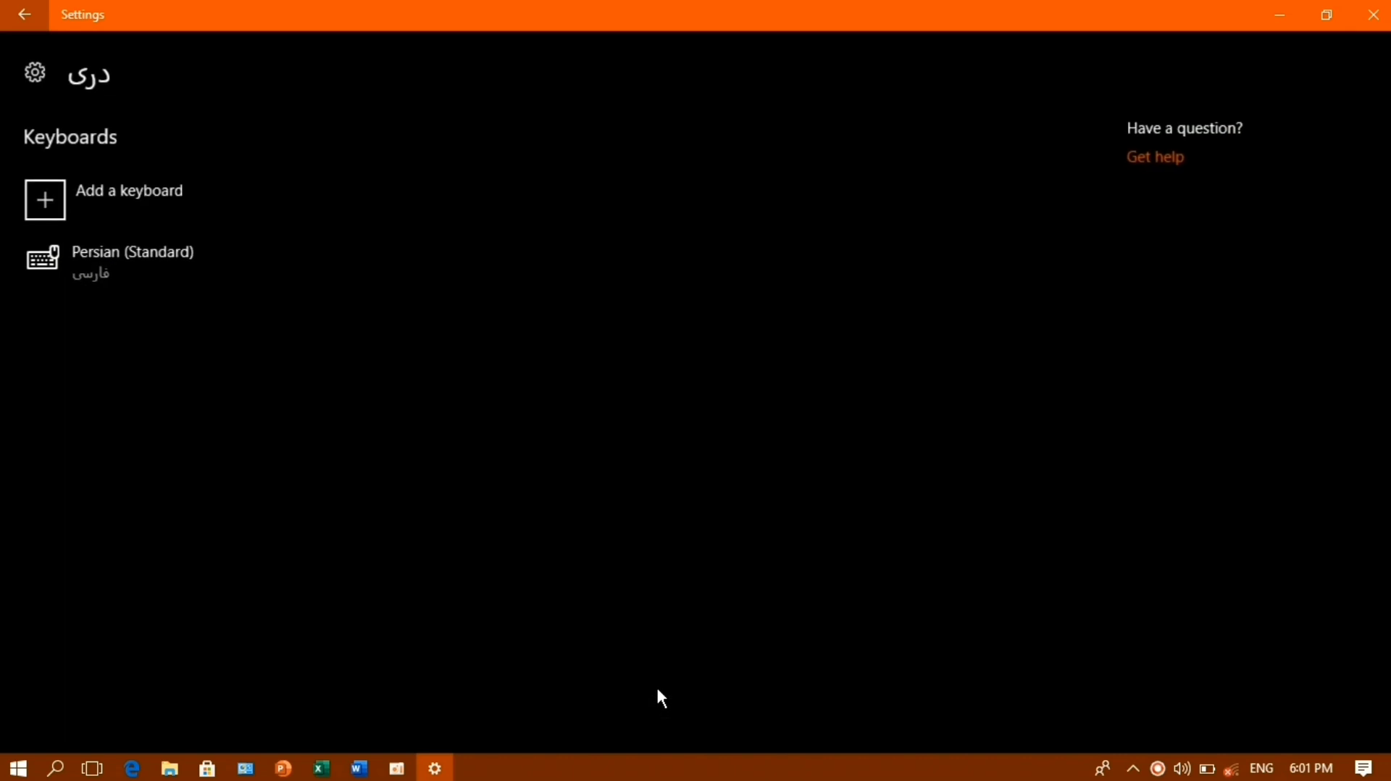
Step: Examine Dari's Persian (Standard) keyboard and the keyboards available to add without adding one, and close Settings
{"action": "left_click", "coordinate": [159, 280]}
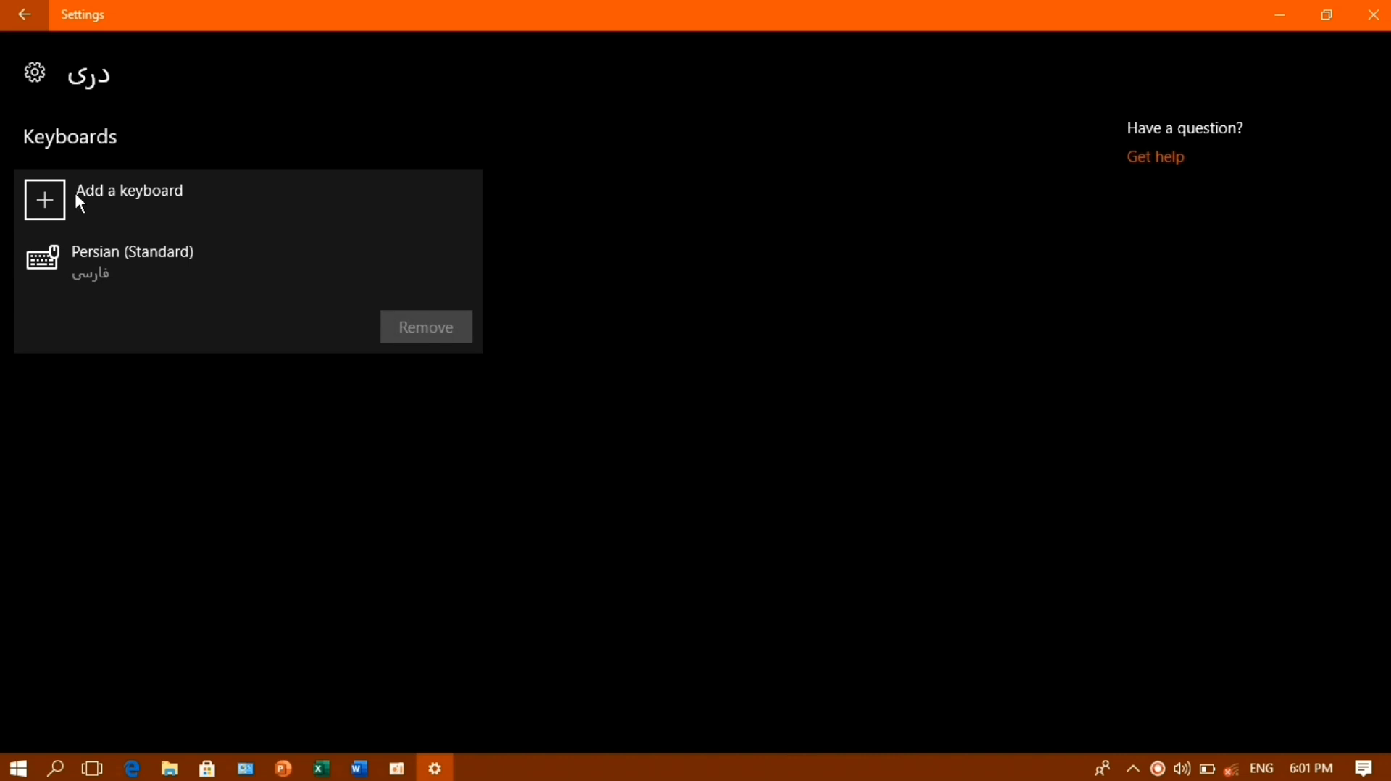
{"action": "left_click", "coordinate": [129, 192]}
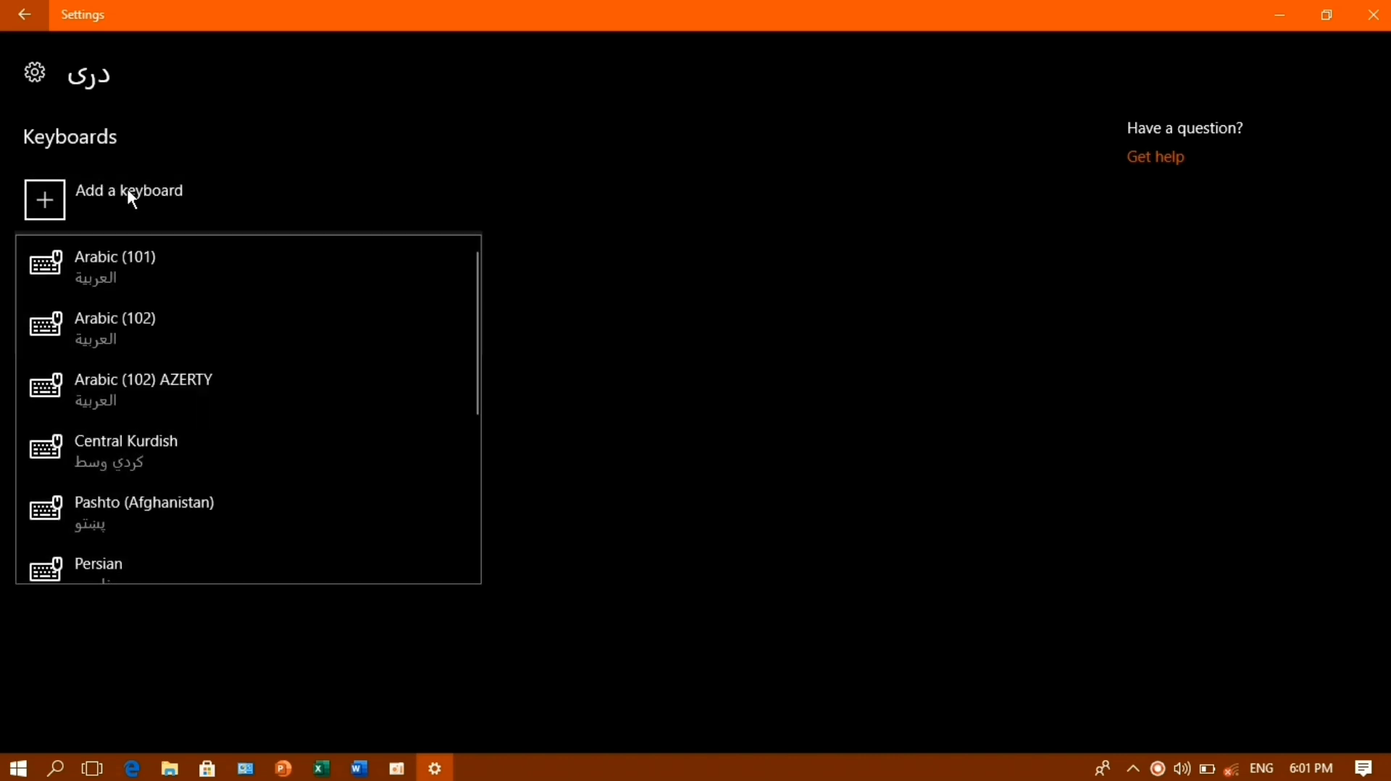
{"action": "left_click", "coordinate": [45, 12]}
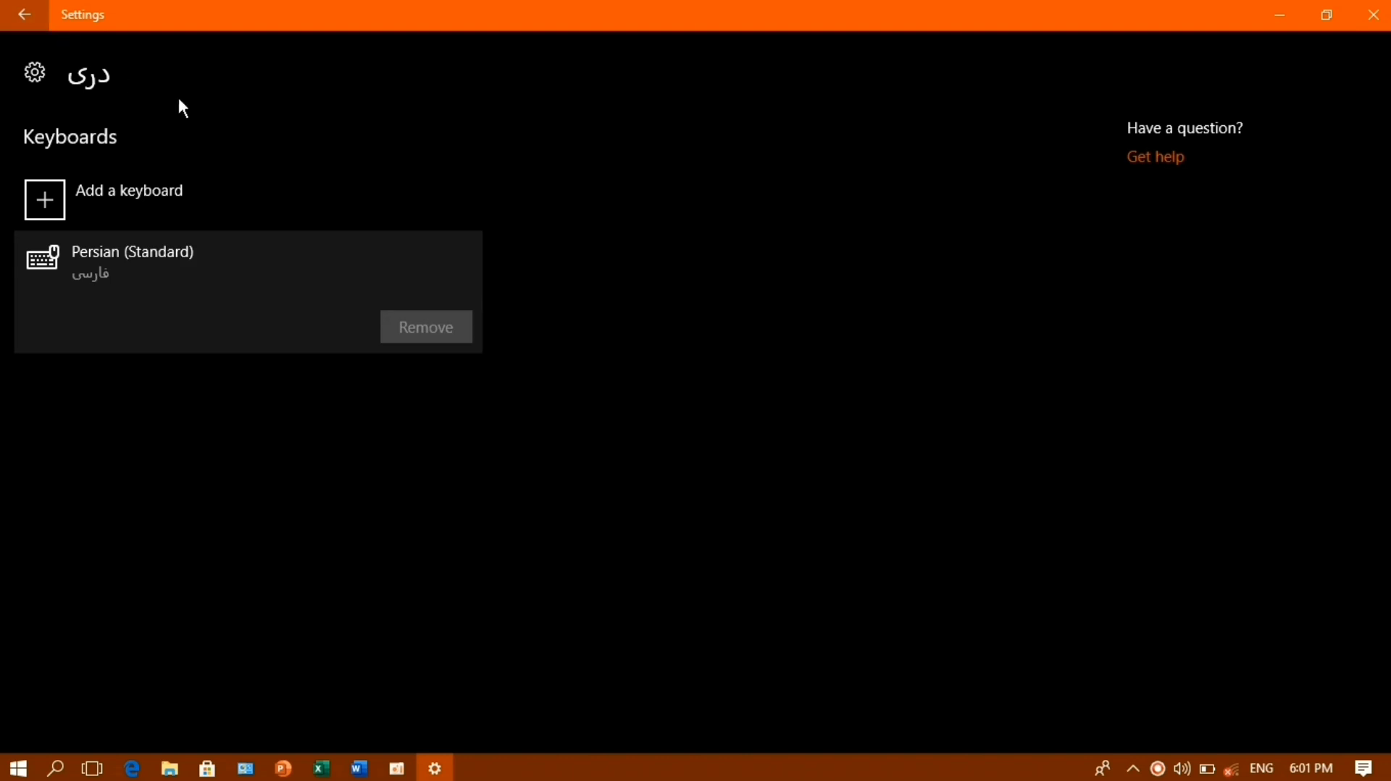
{"action": "left_click", "coordinate": [29, 11]}
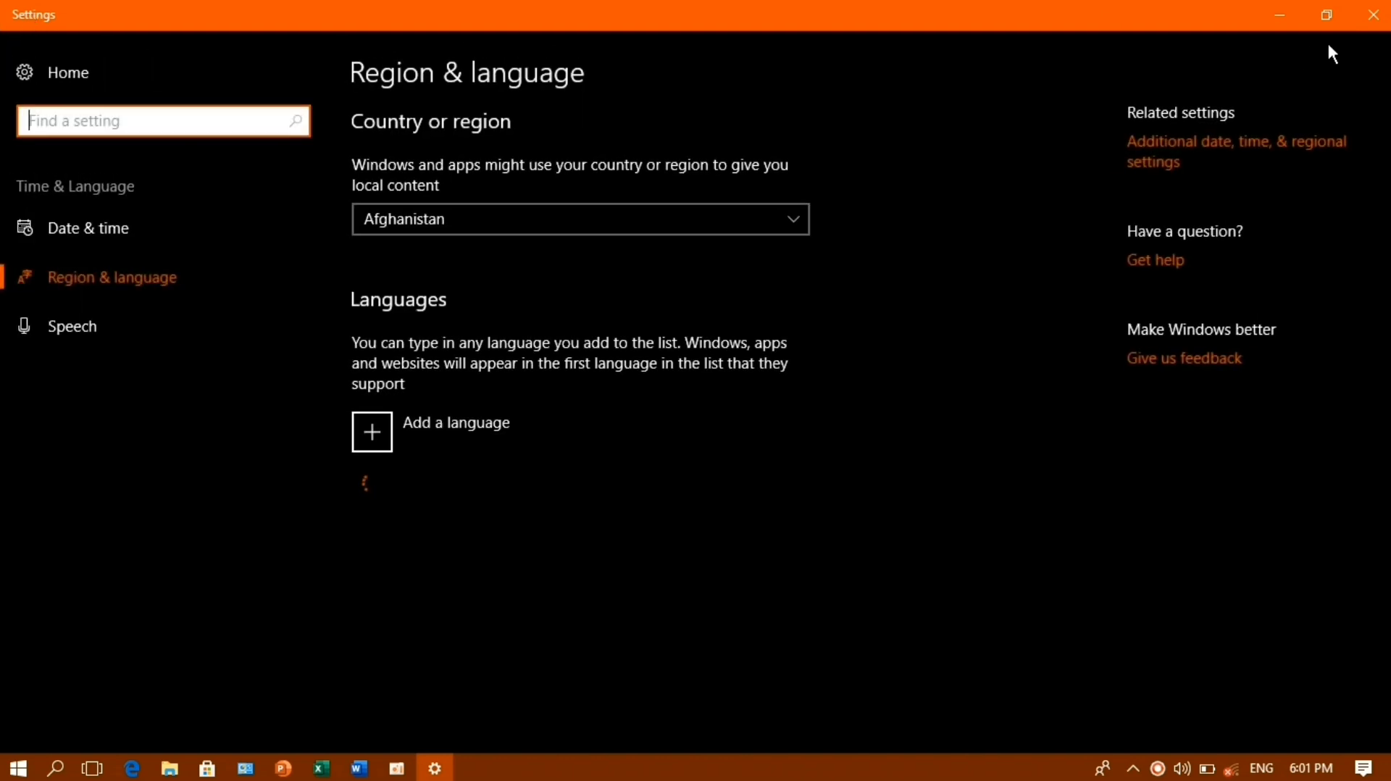
{"action": "left_click", "coordinate": [1372, 15]}
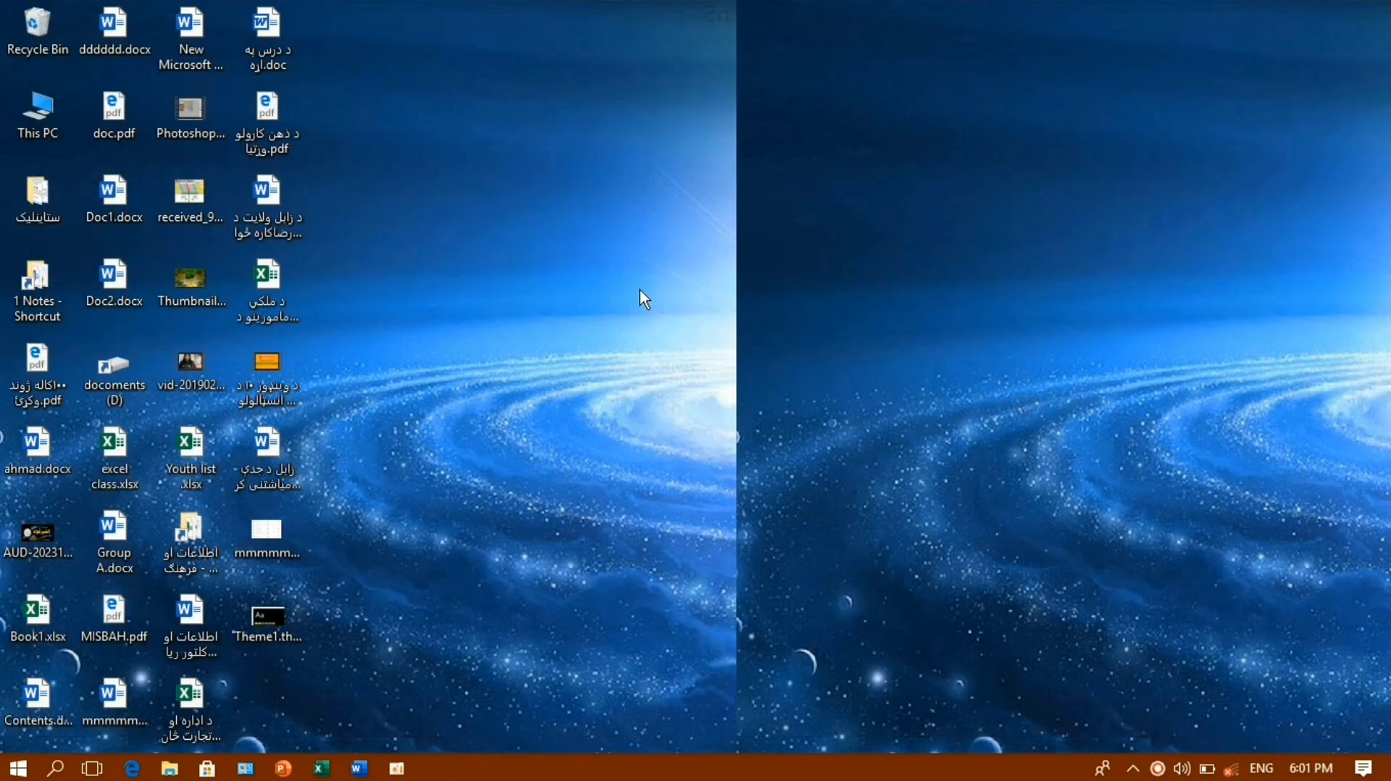
{"action": "right_click", "coordinate": [614, 233]}
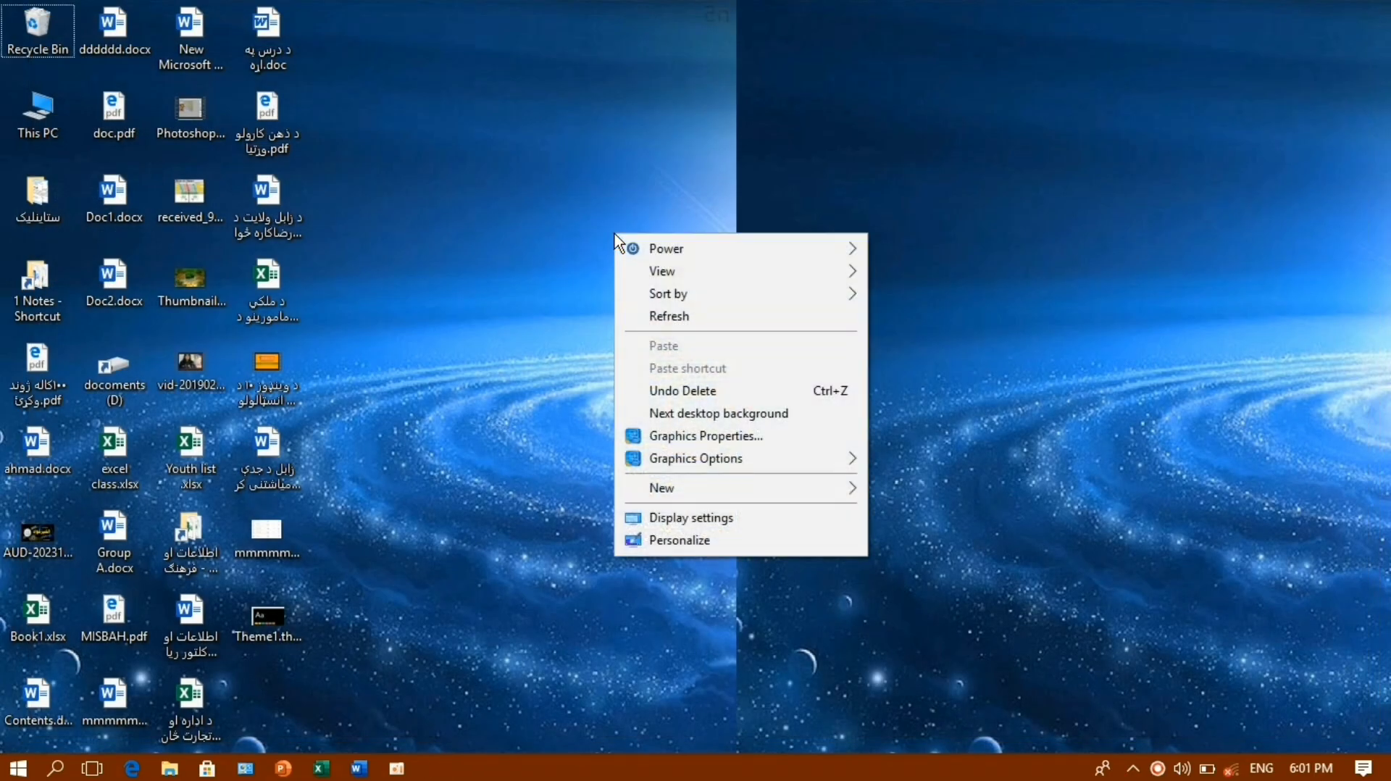
{"action": "left_click", "coordinate": [658, 319]}
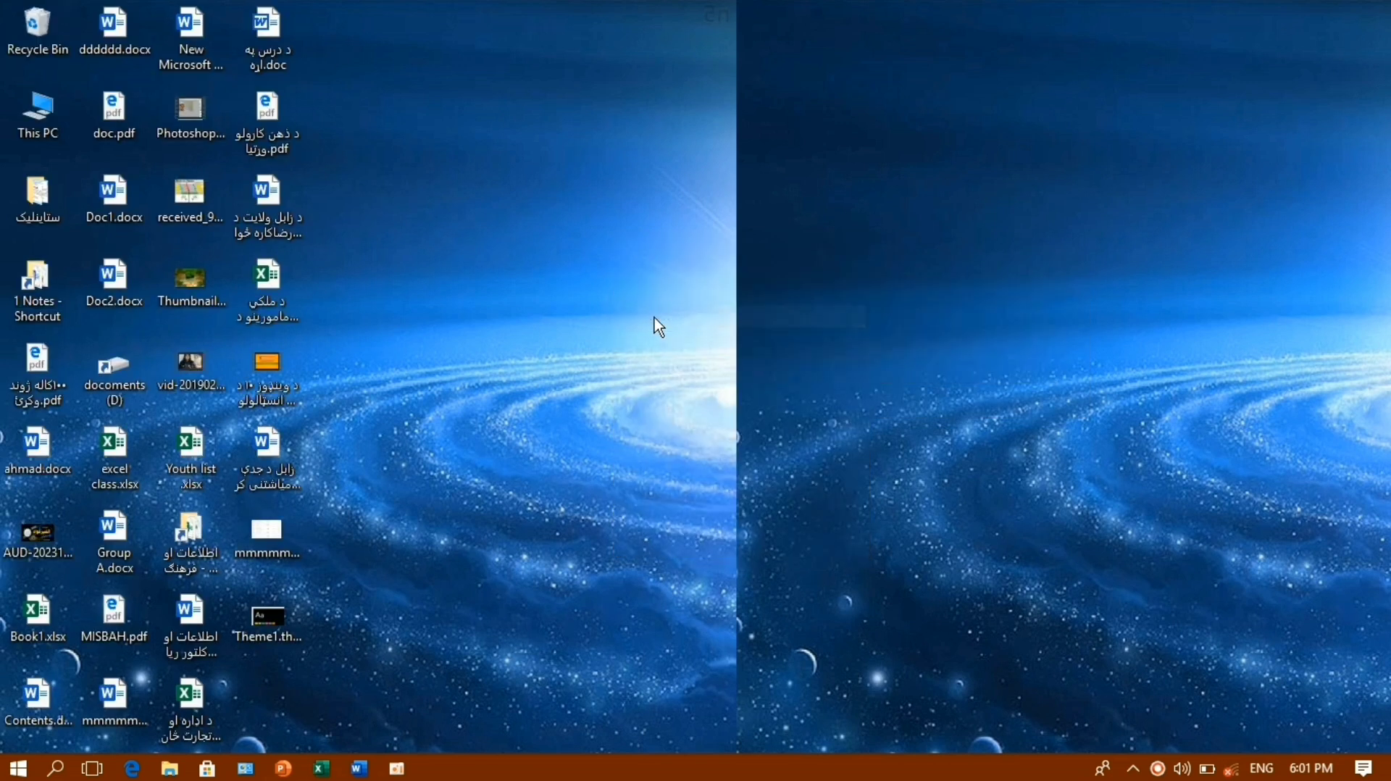
{"action": "right_click", "coordinate": [635, 222]}
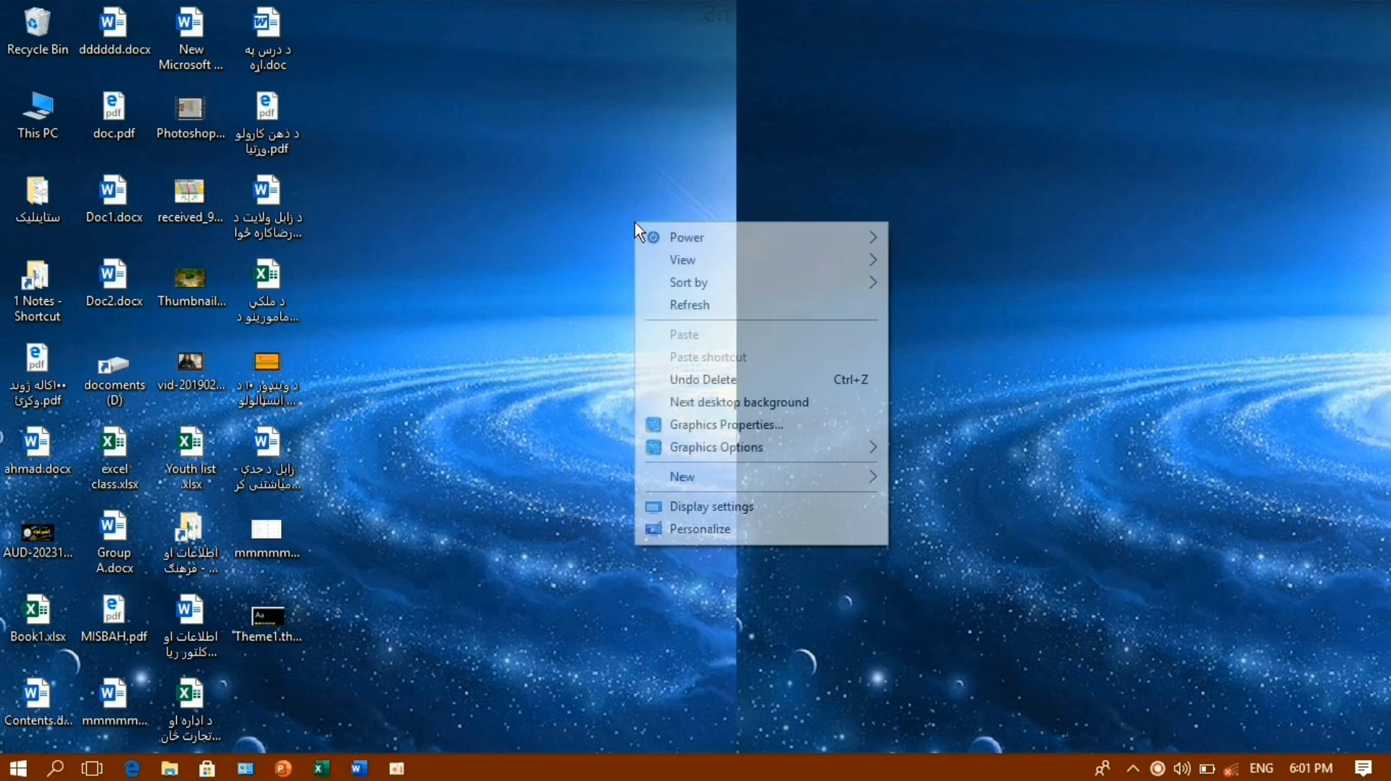
{"action": "left_click", "coordinate": [710, 299]}
{"action": "right_click", "coordinate": [737, 125]}
{"action": "left_click", "coordinate": [790, 216]}
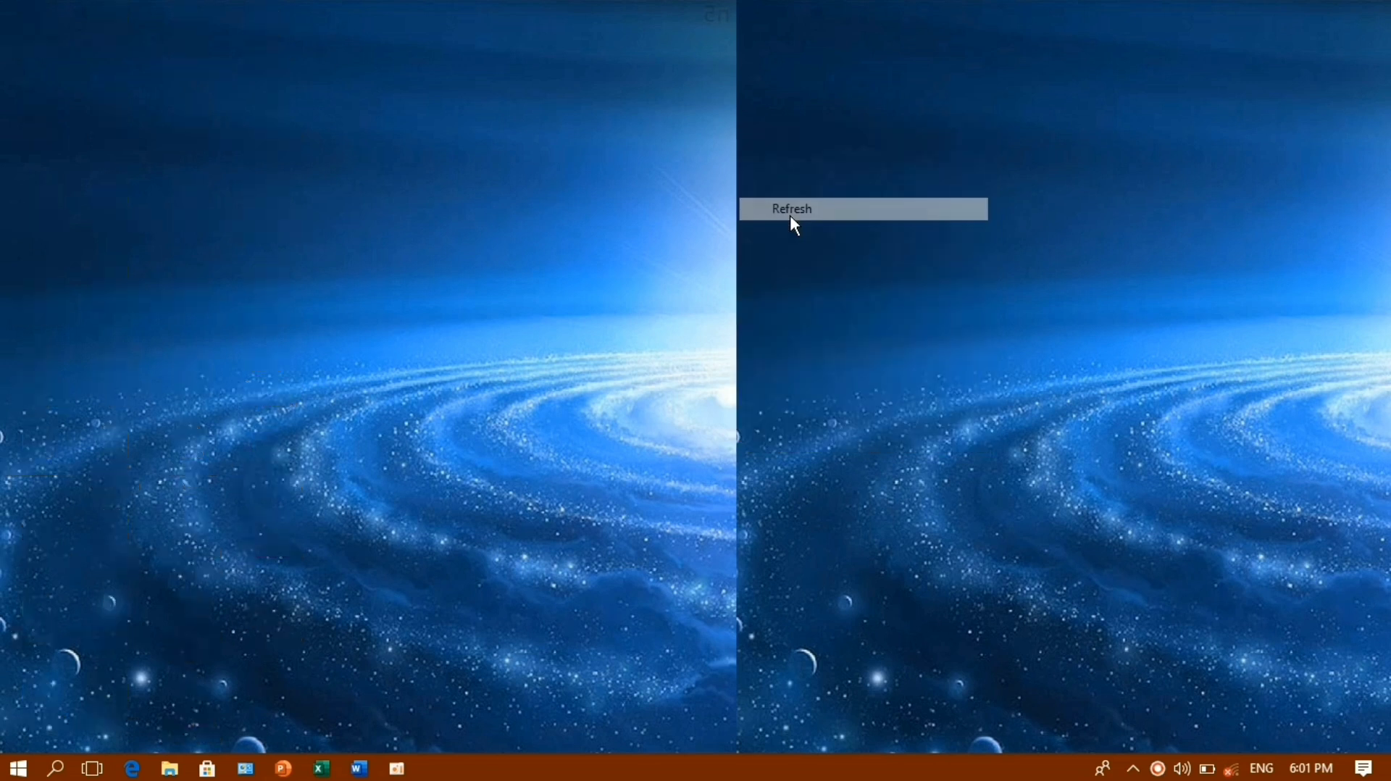
{"action": "right_click", "coordinate": [559, 336]}
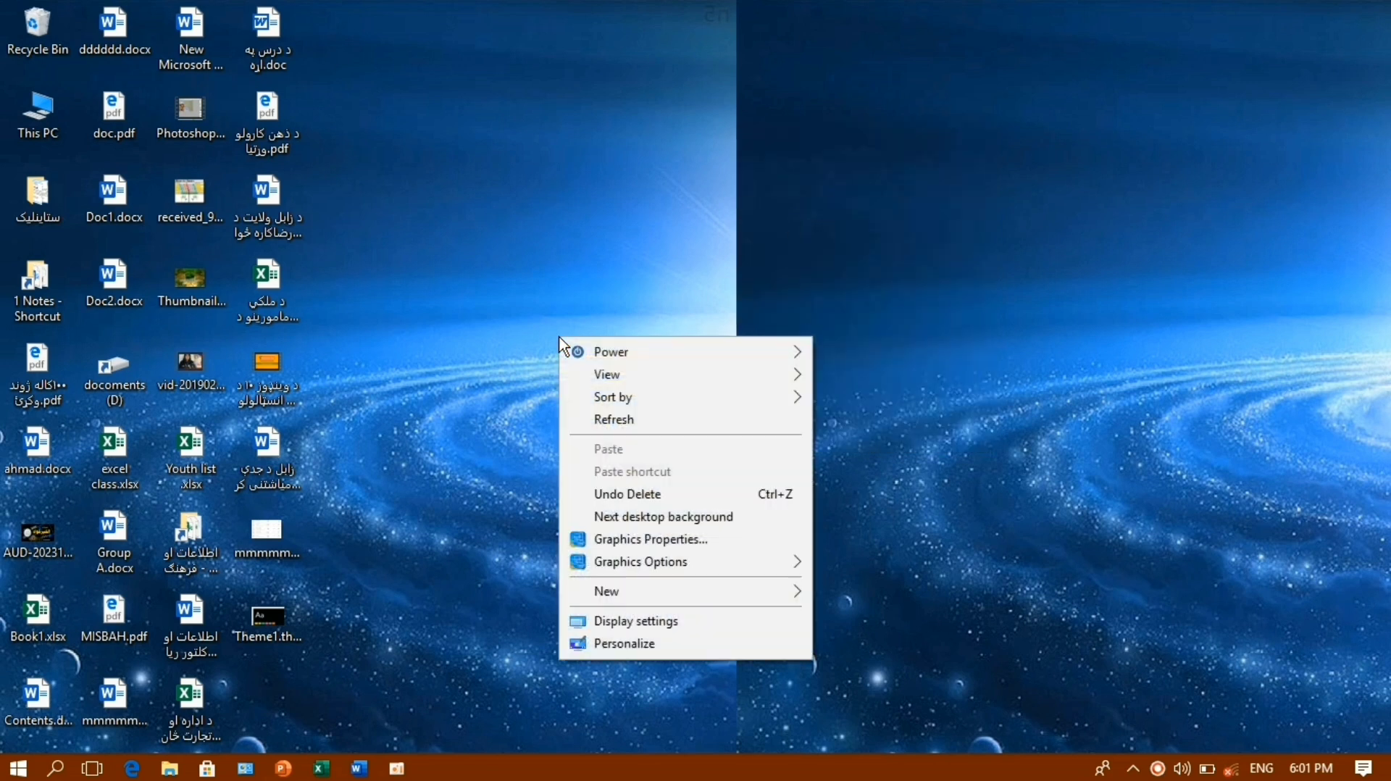
{"action": "left_click", "coordinate": [604, 417]}
{"action": "right_click", "coordinate": [604, 416]}
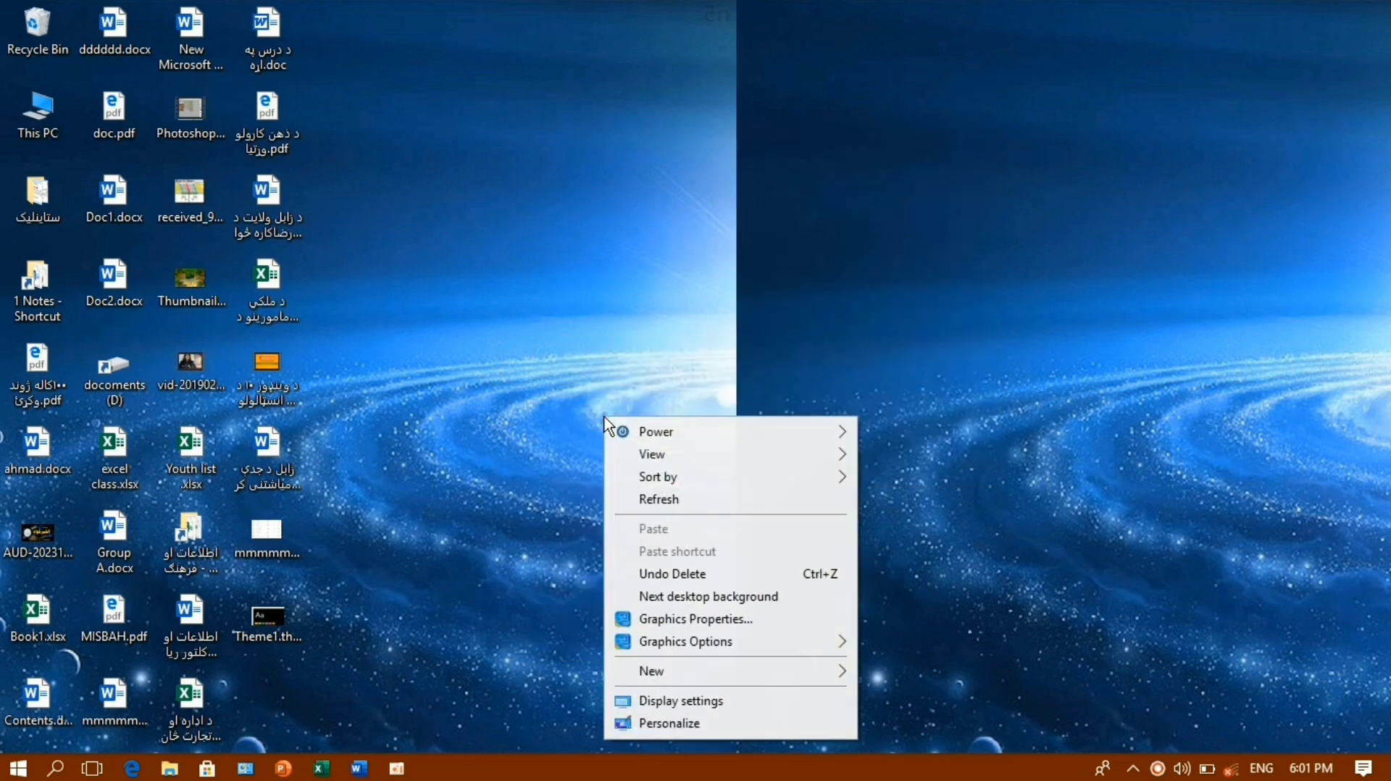
{"action": "left_click", "coordinate": [641, 496]}
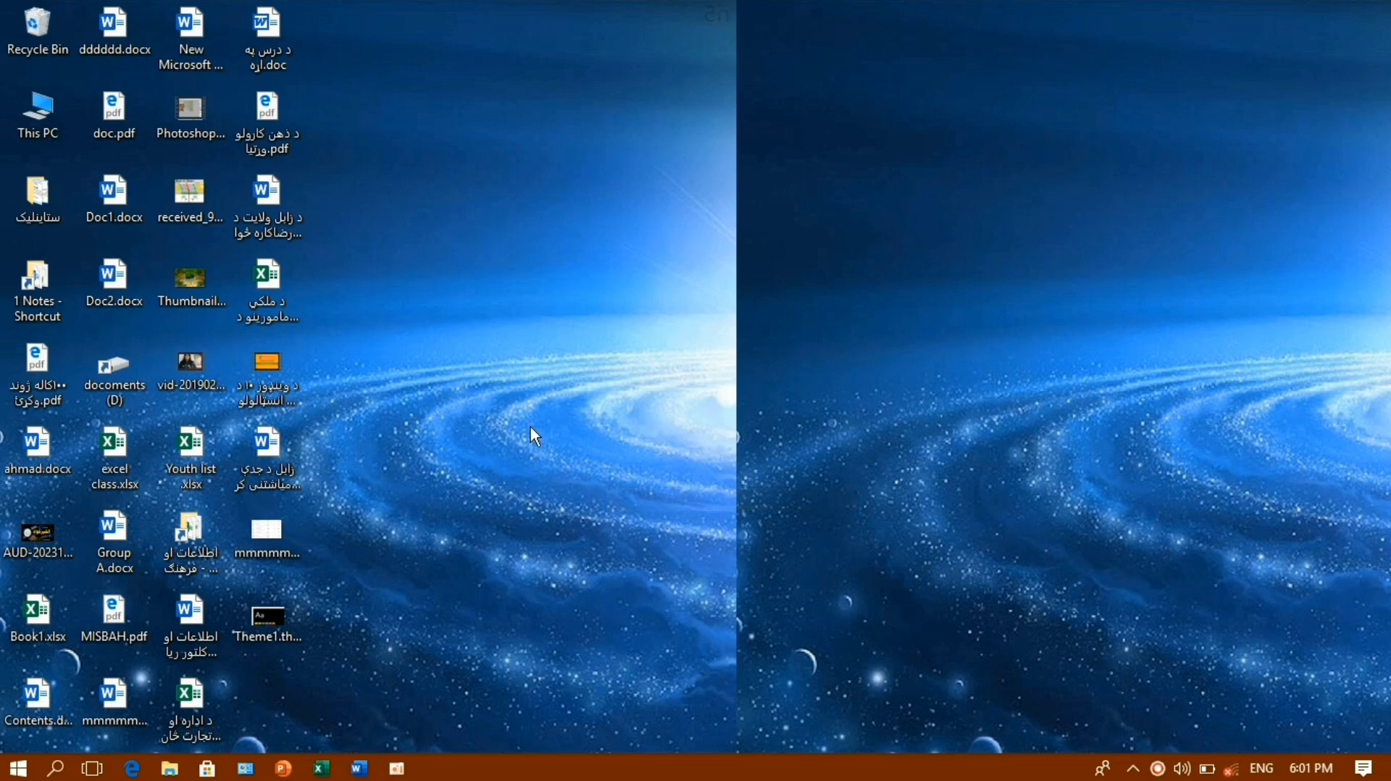